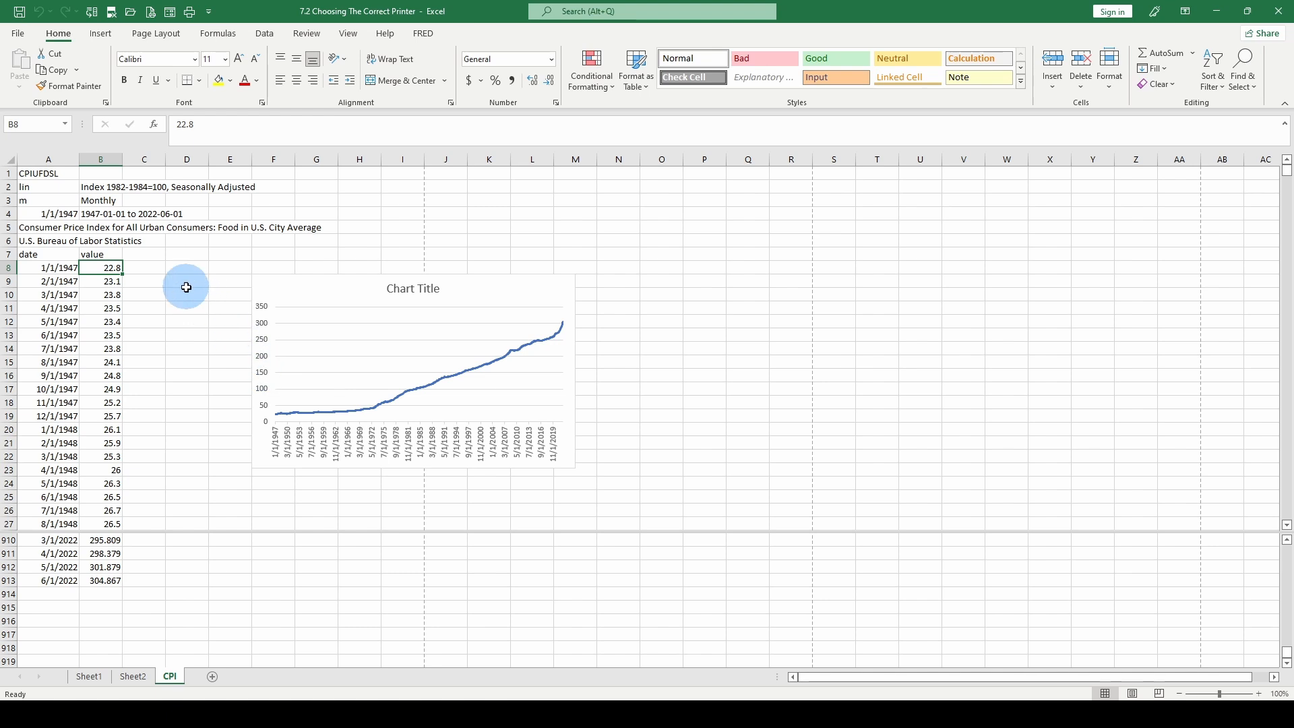
# Preview the printout of the active CPI sheet and return to the worksheet.
pyautogui.click(16, 33)
pyautogui.click(38, 268)
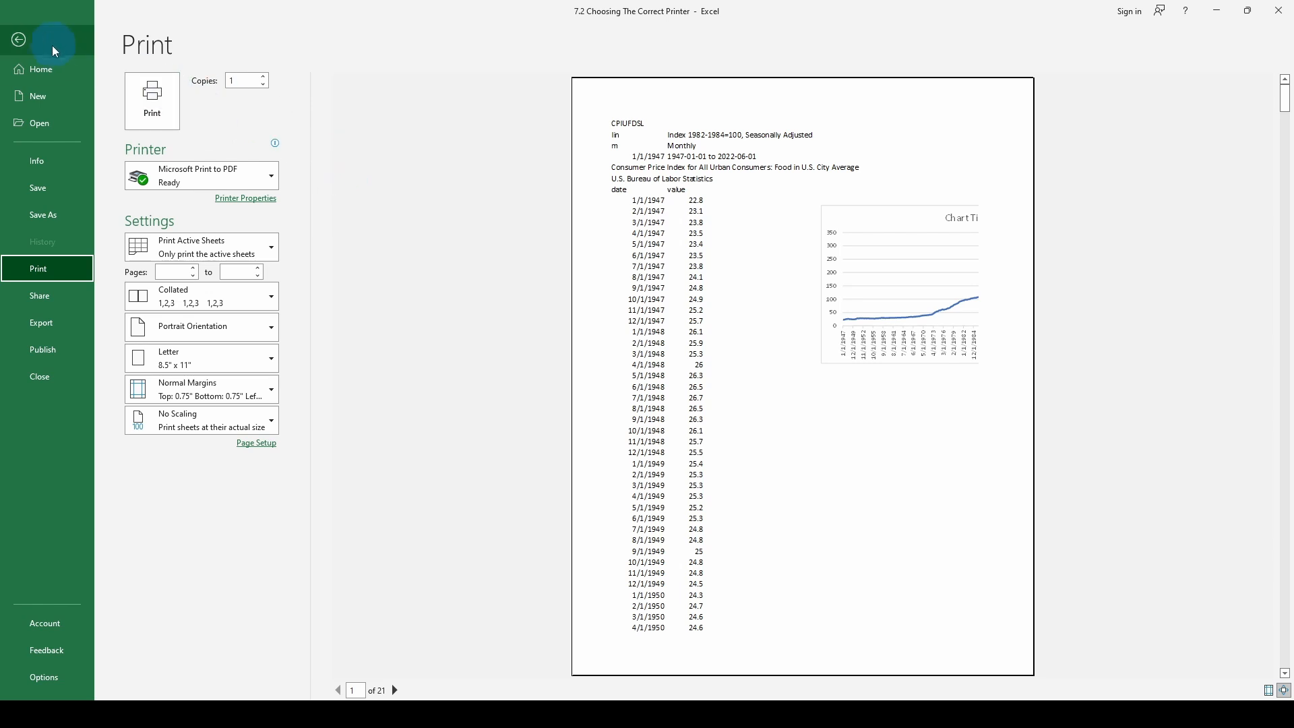
pyautogui.click(20, 42)
# Select the line chart, preview it as a chart-only printout, and return to the worksheet.
pyautogui.click(346, 362)
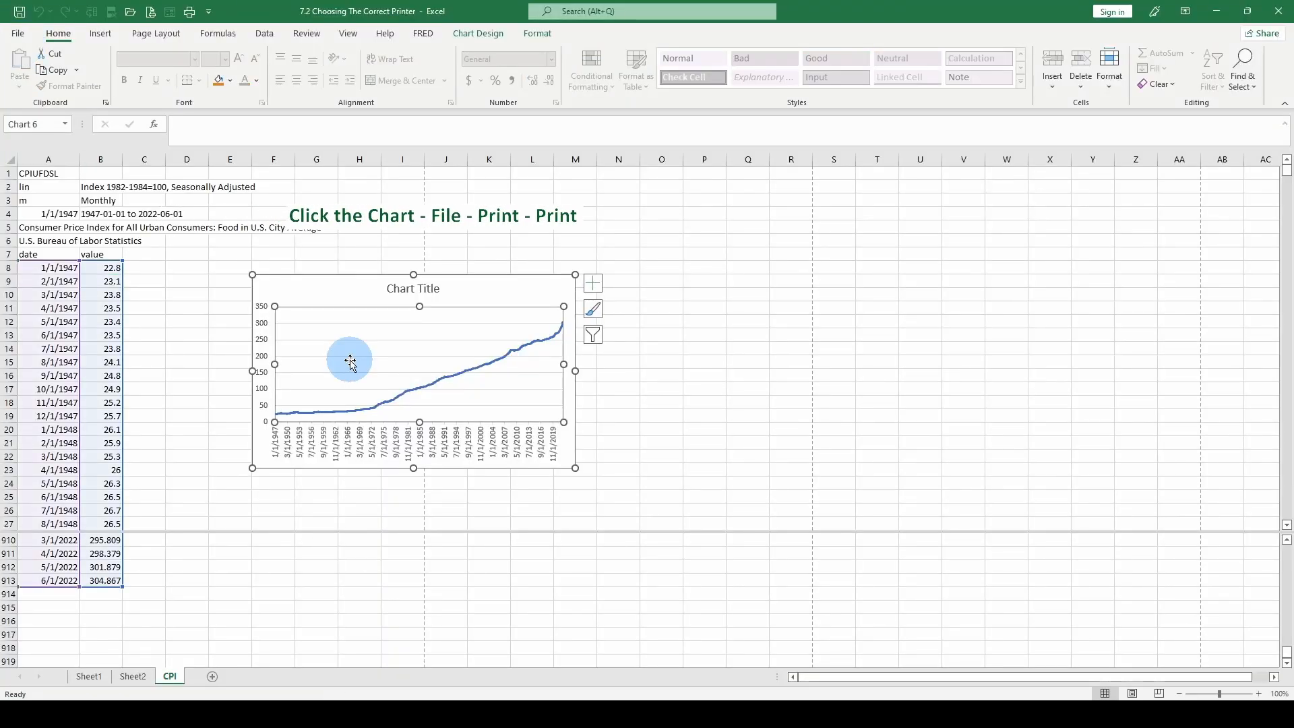
pyautogui.click(19, 35)
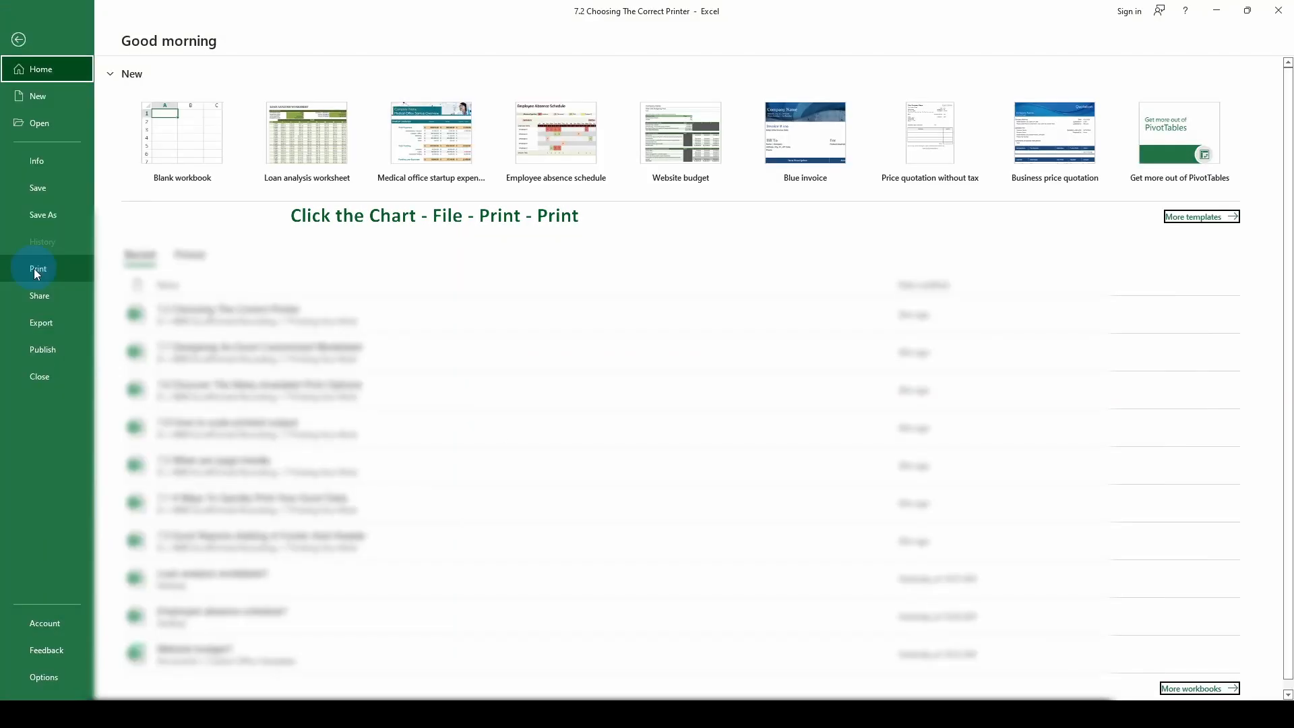
pyautogui.click(34, 268)
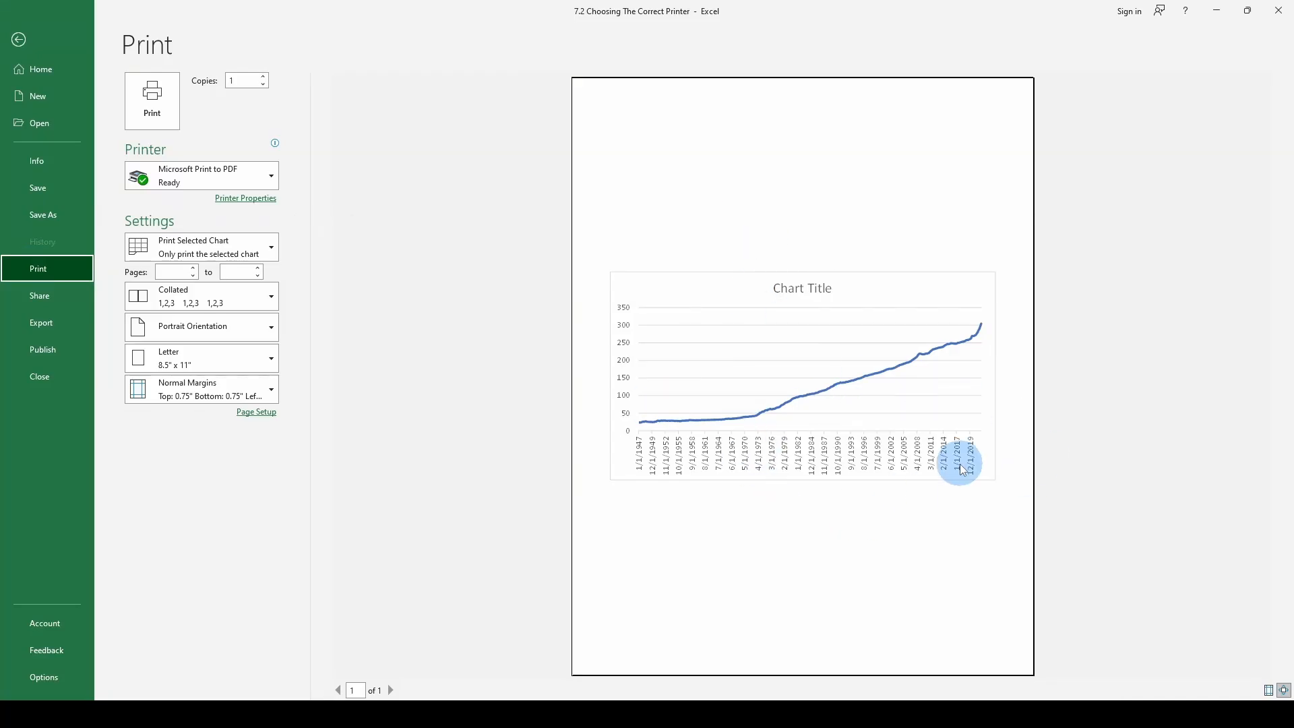
pyautogui.press('Escape')
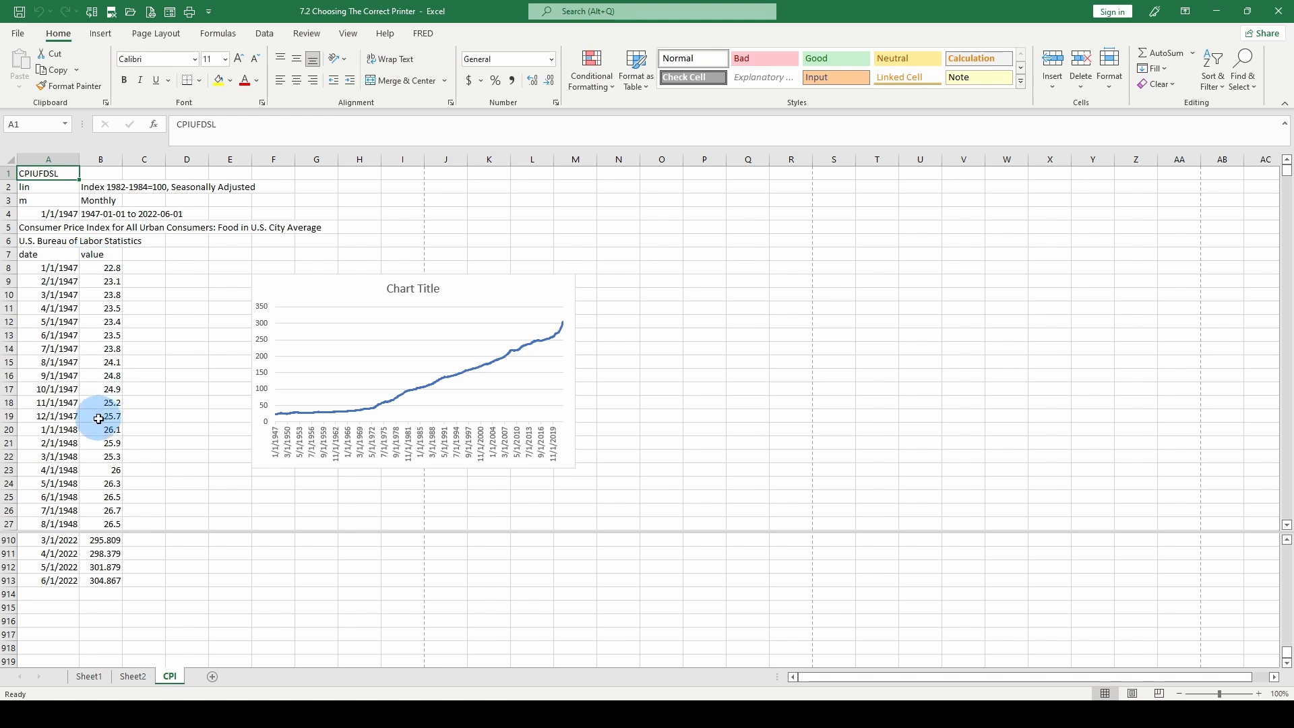
# Set the sheet's custom left and right print margins to 0 and return to the worksheet.
pyautogui.click(18, 33)
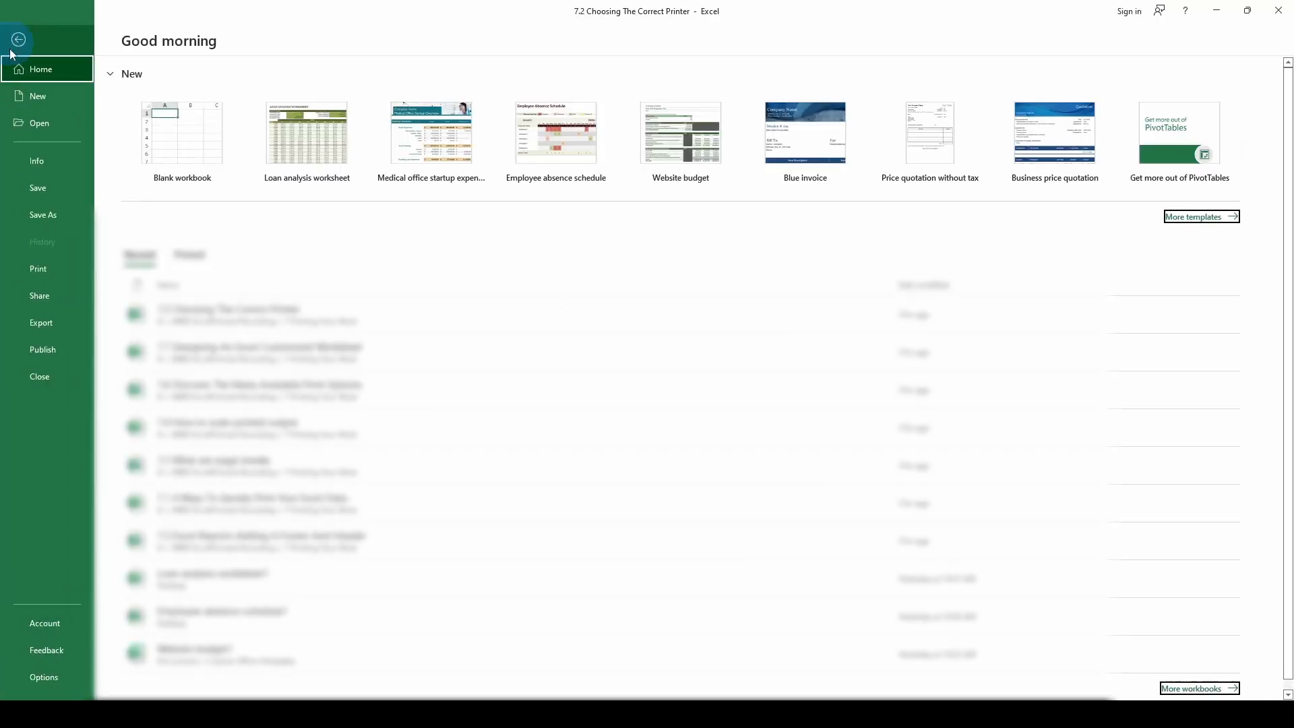
pyautogui.click(31, 269)
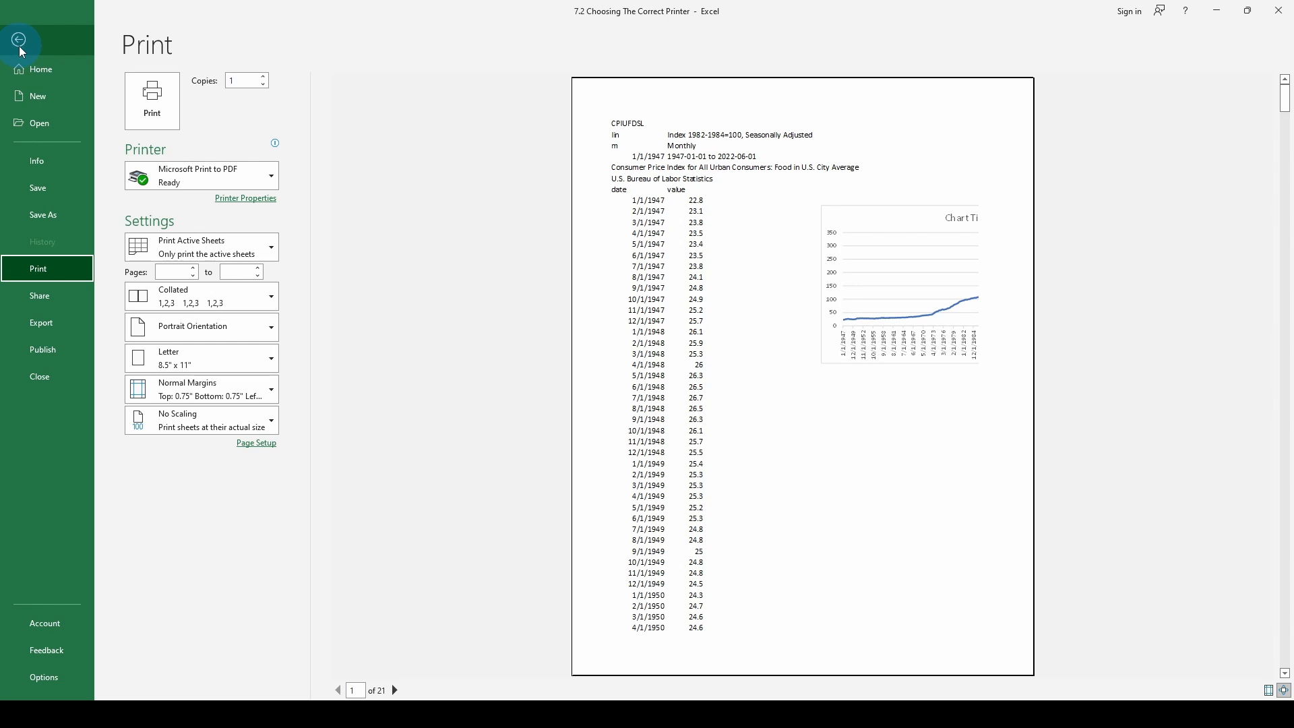
pyautogui.click(198, 396)
pyautogui.click(173, 644)
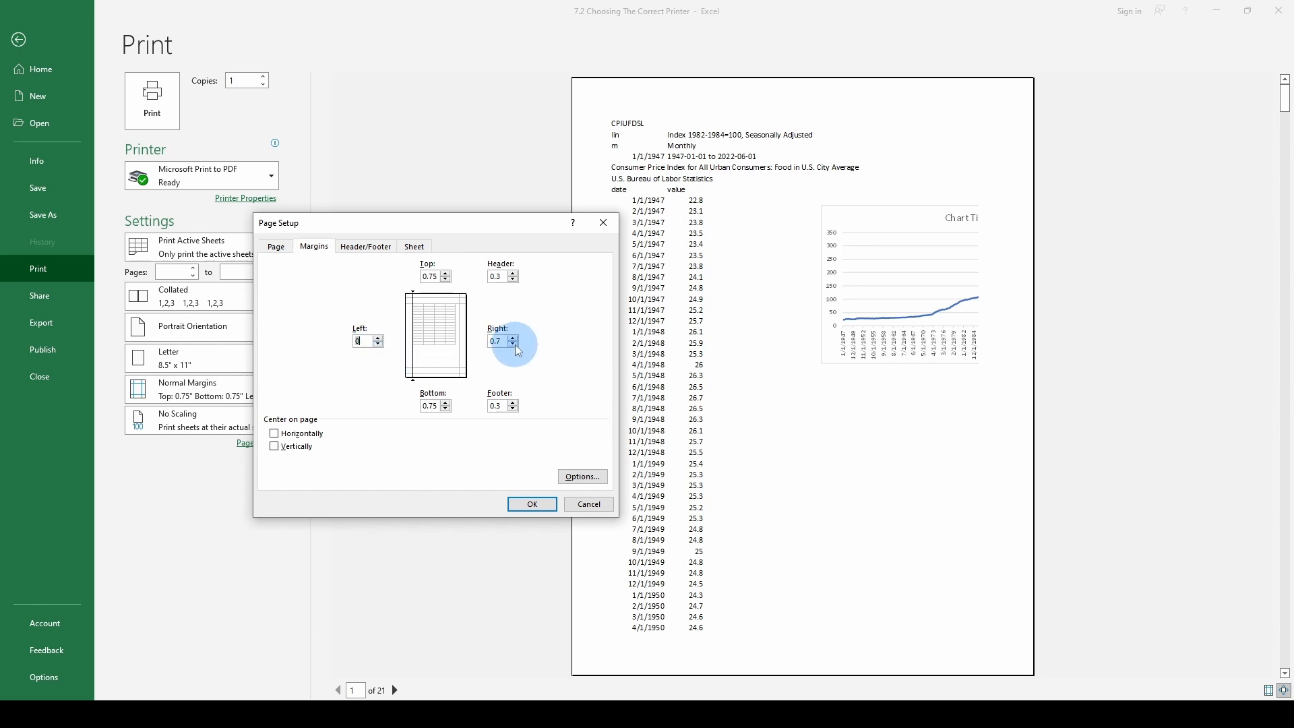
pyautogui.click(532, 506)
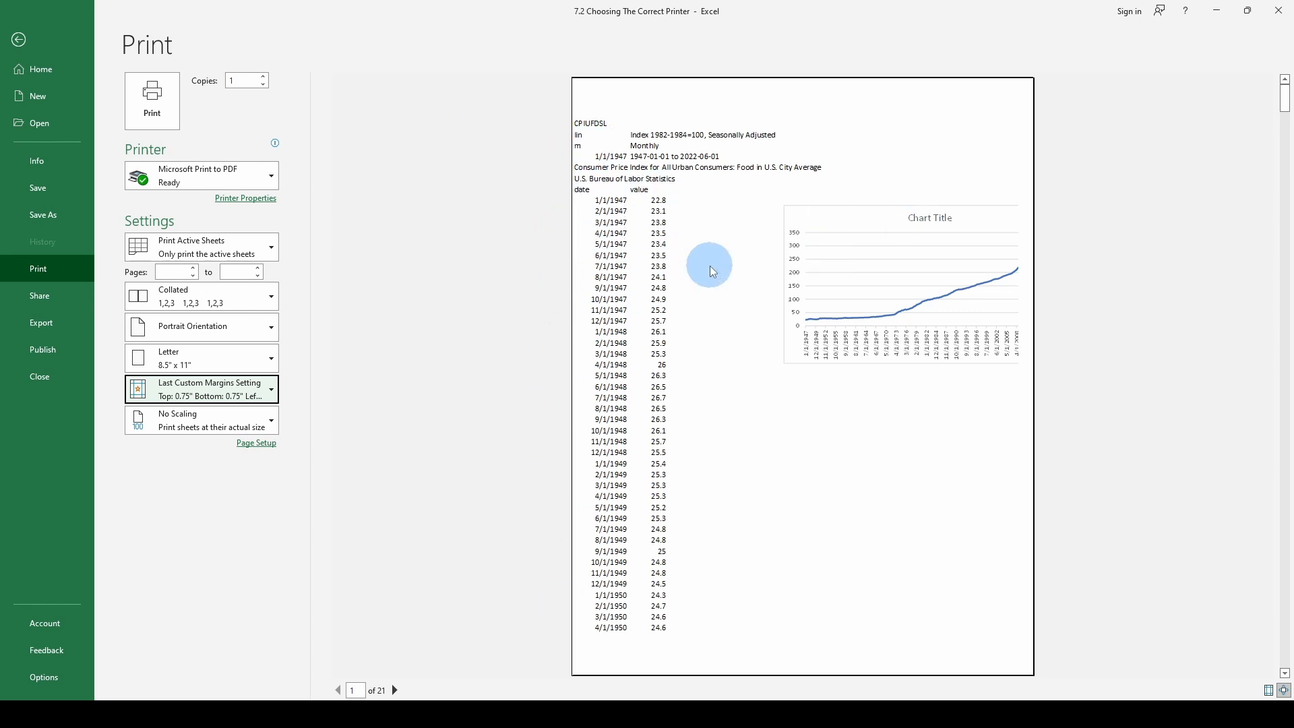
pyautogui.click(20, 41)
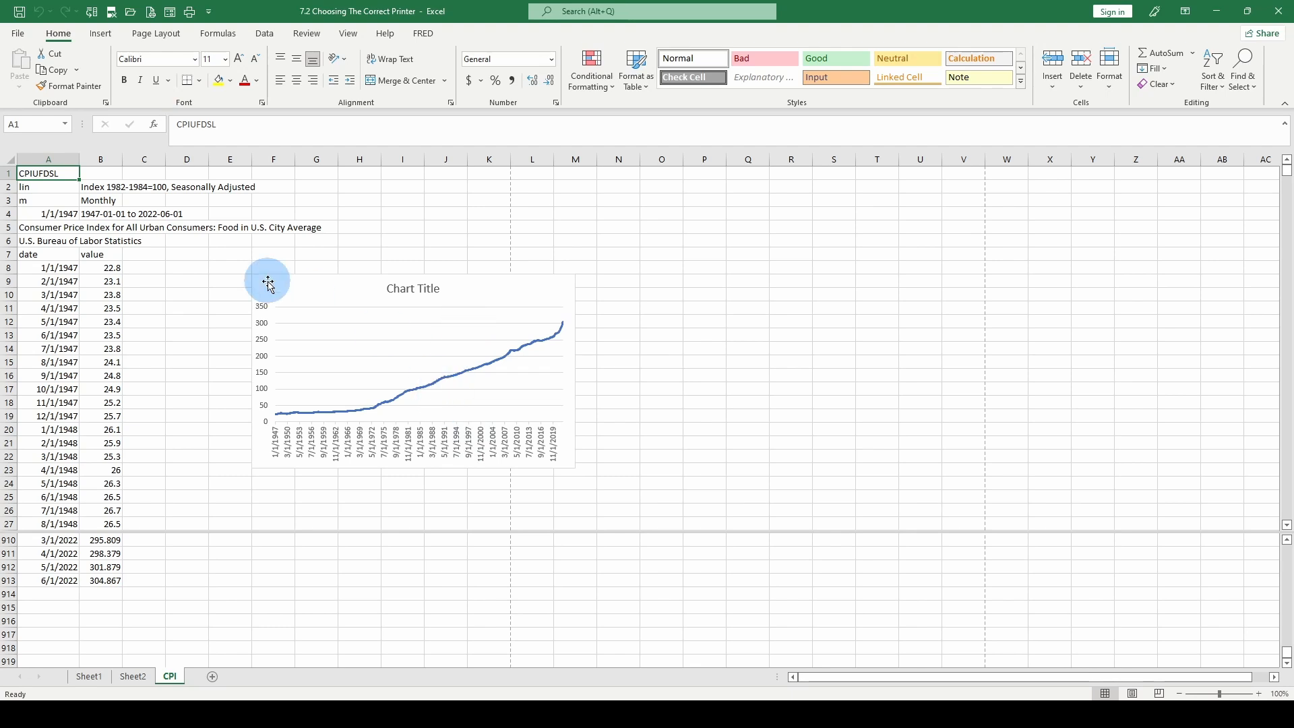
# Delete the two empty columns D and E so the chart shifts closer to the data.
pyautogui.moveTo(187, 160); pyautogui.dragTo(215, 169)
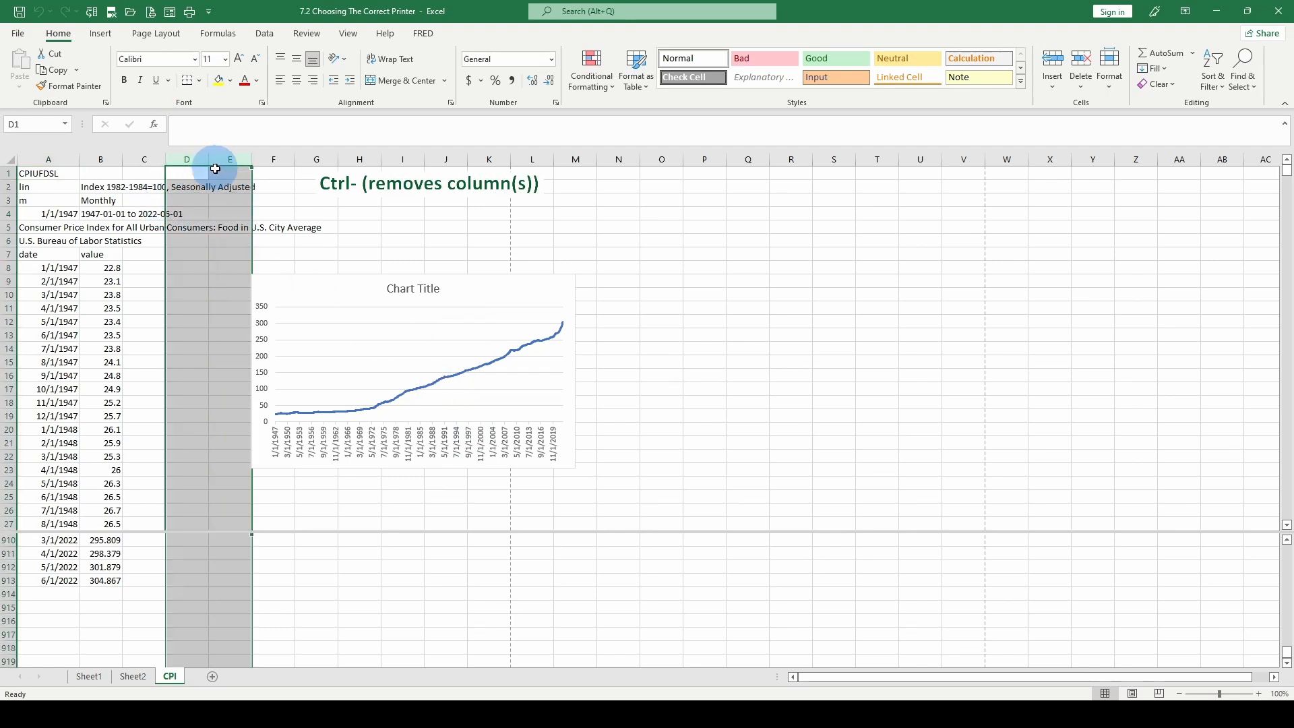
pyautogui.hotkey('ctrl', '-')
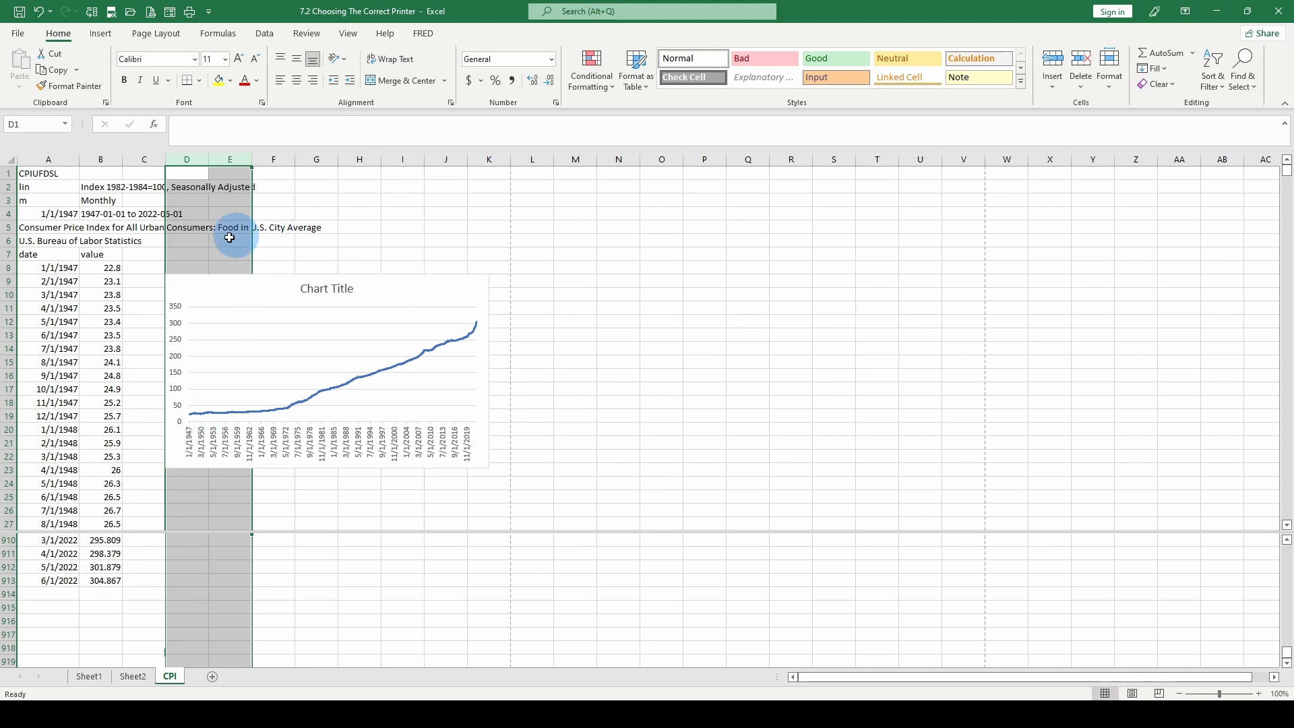
pyautogui.click(143, 268)
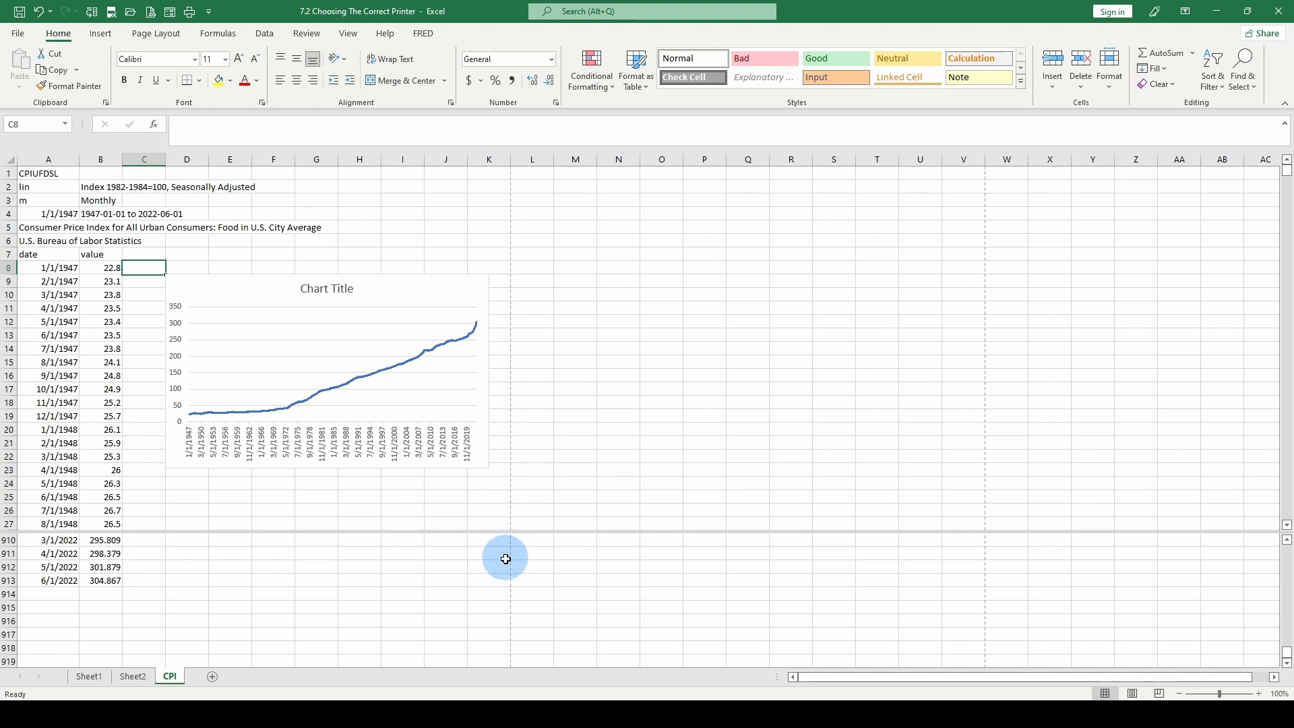
# Raise the custom left and right print margins from 0 by one increment each to match Narrow Margins, and return to the worksheet.
pyautogui.click(19, 40)
pyautogui.click(38, 268)
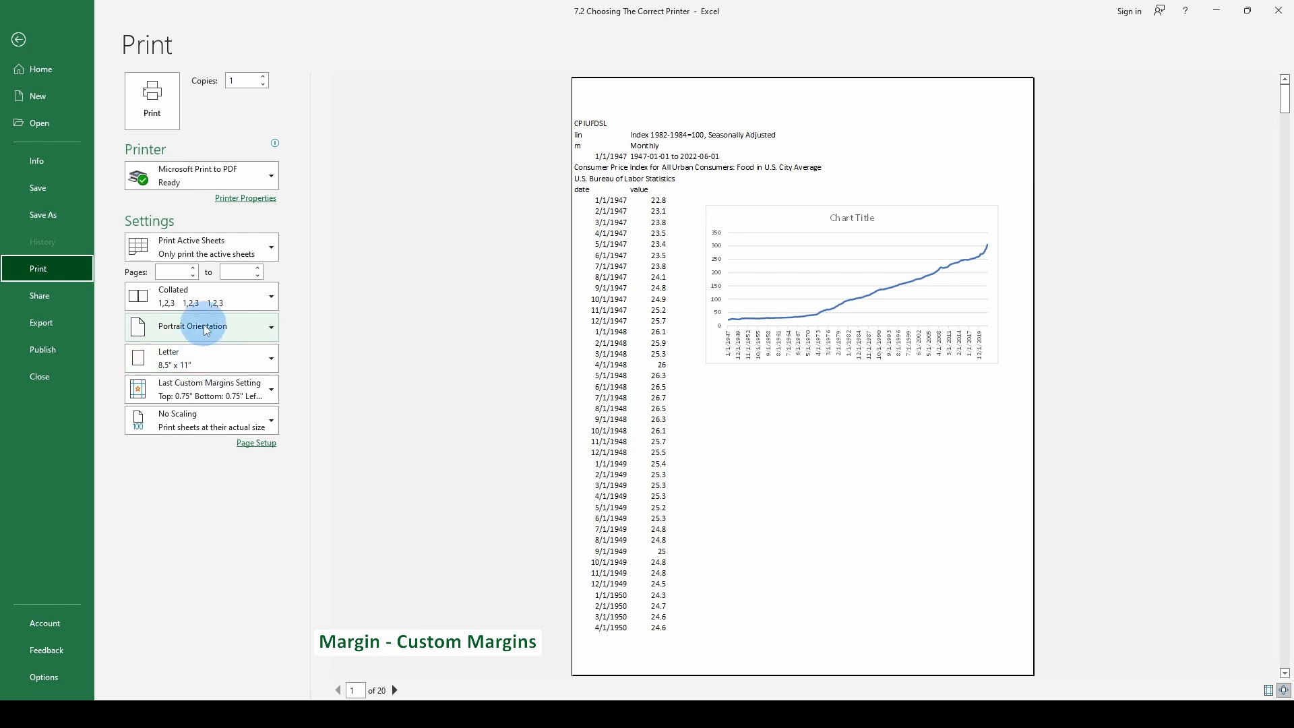
pyautogui.click(202, 389)
pyautogui.click(180, 643)
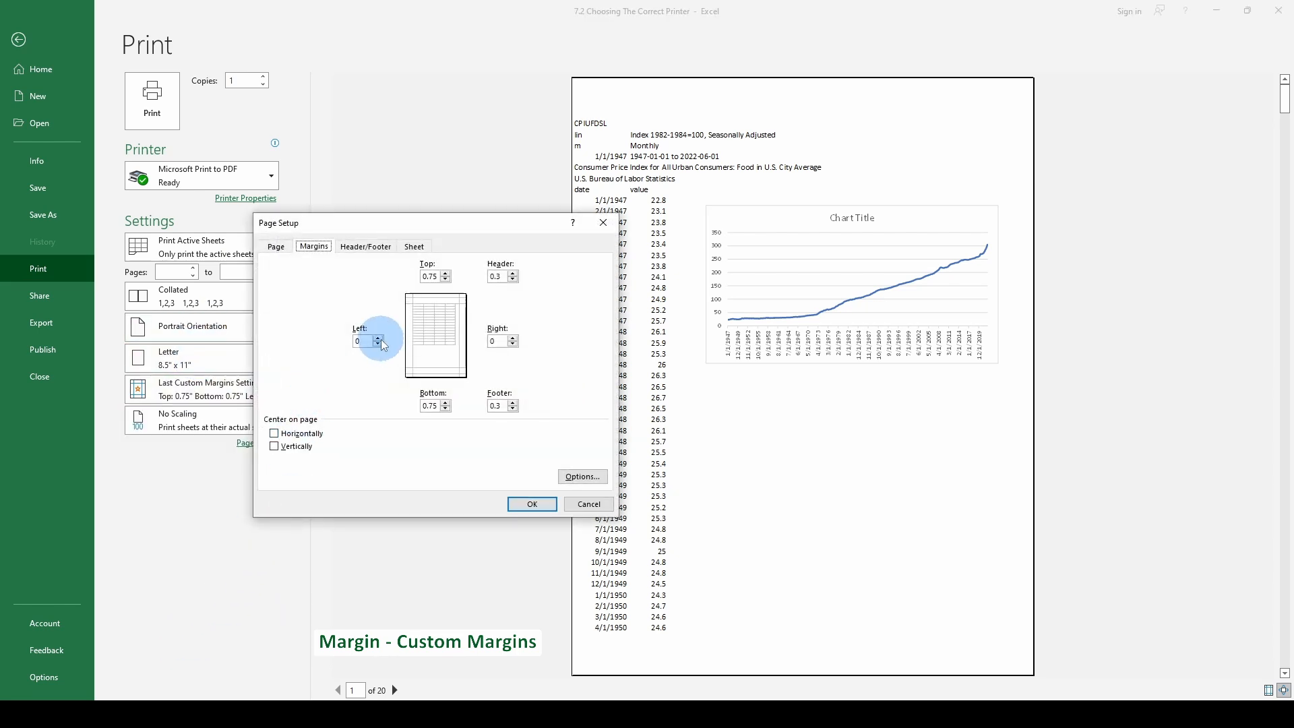
pyautogui.click(512, 338)
pyautogui.press('Return')
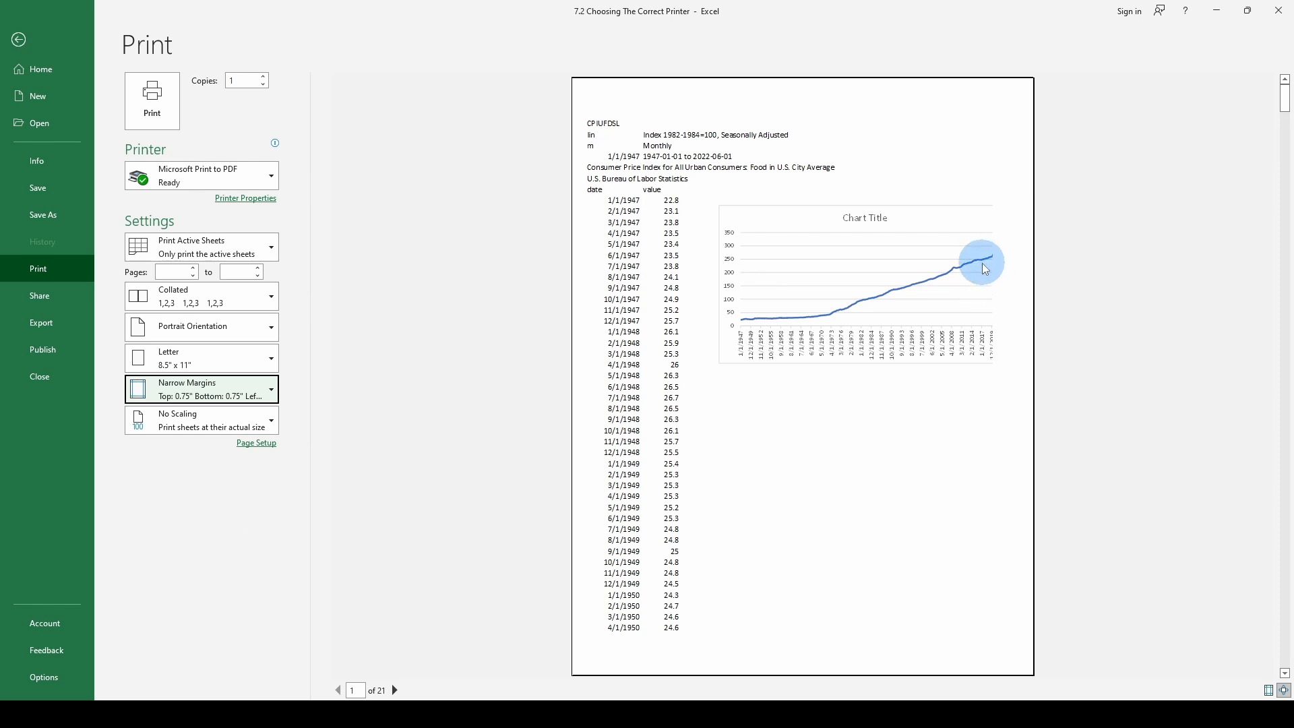
pyautogui.click(19, 40)
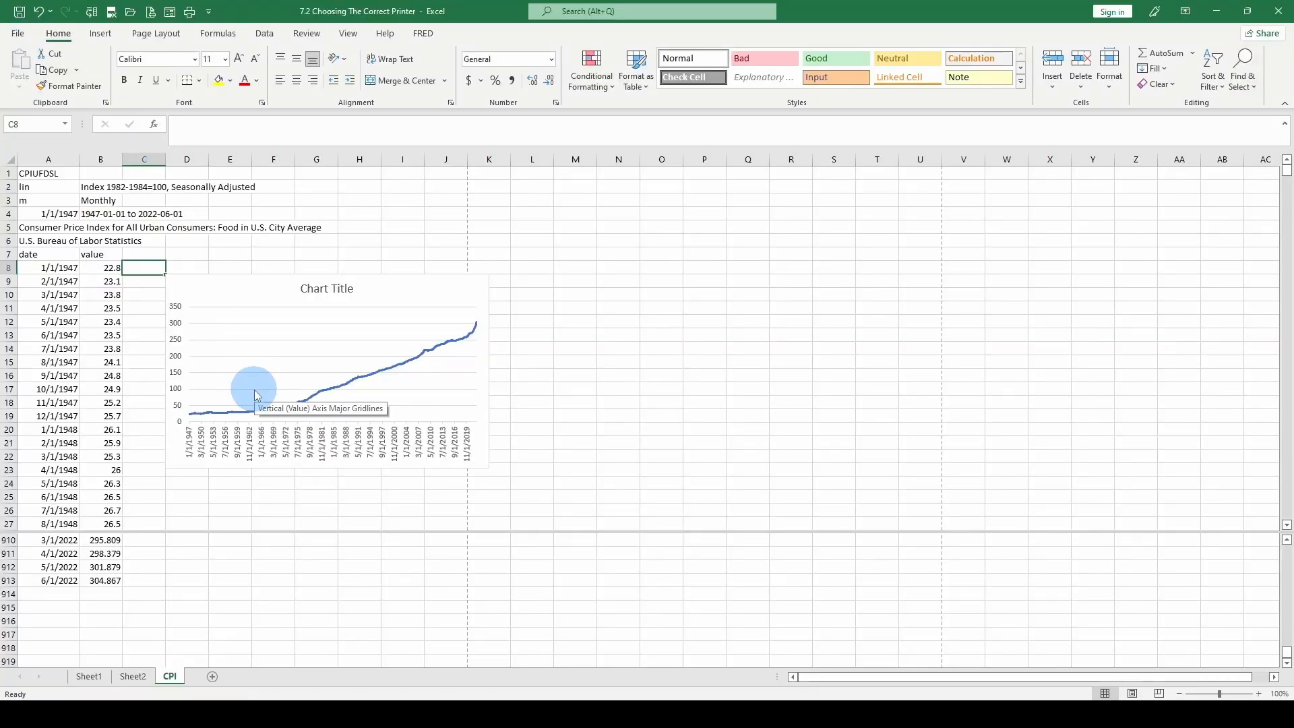
# Widen column C and move the chart closer to the data so it fits within the first page break.
pyautogui.moveTo(164, 160); pyautogui.dragTo(144, 160)
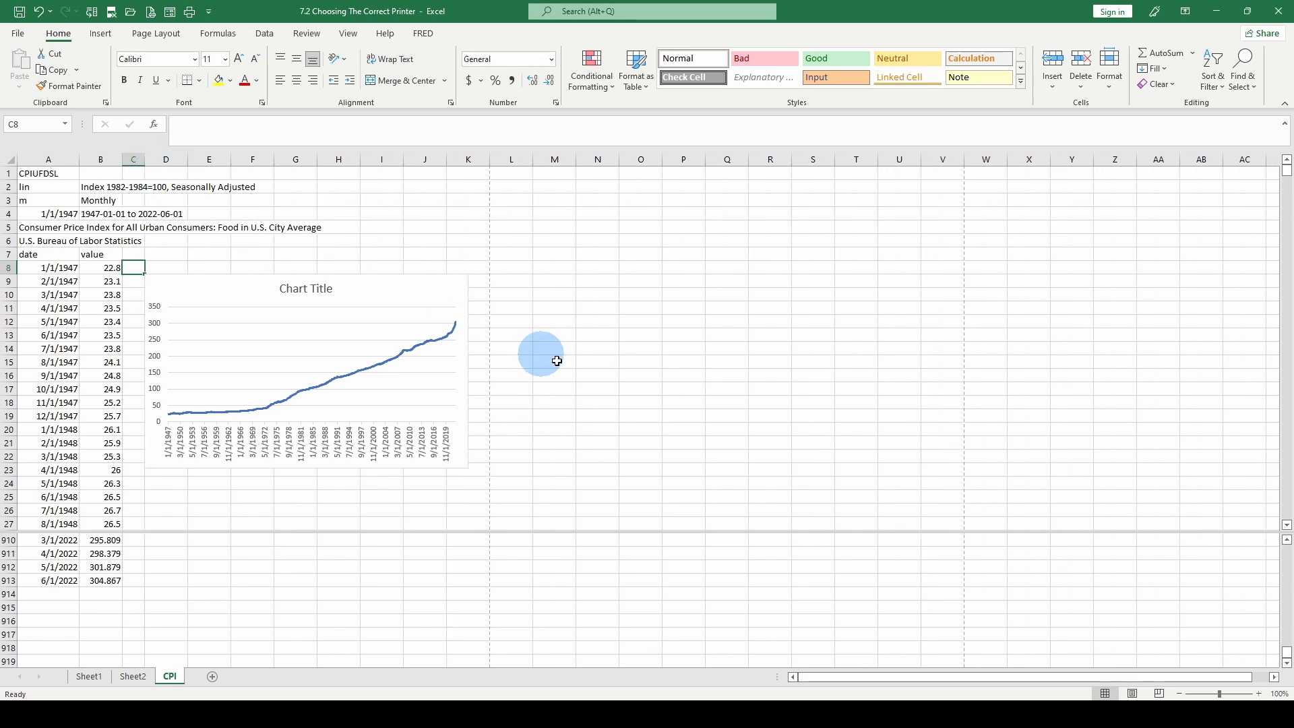
pyautogui.hotkey('ctrl', 'z')
pyautogui.click(305, 291)
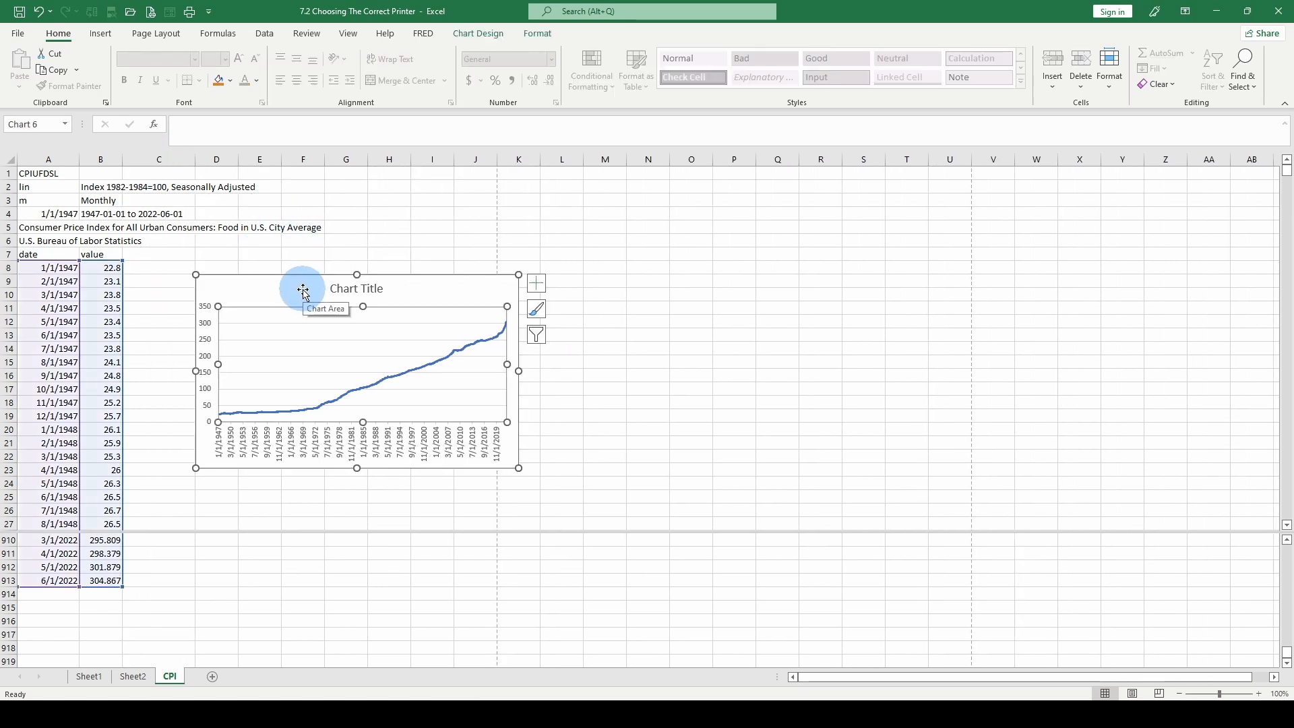
pyautogui.moveTo(303, 291); pyautogui.dragTo(263, 291)
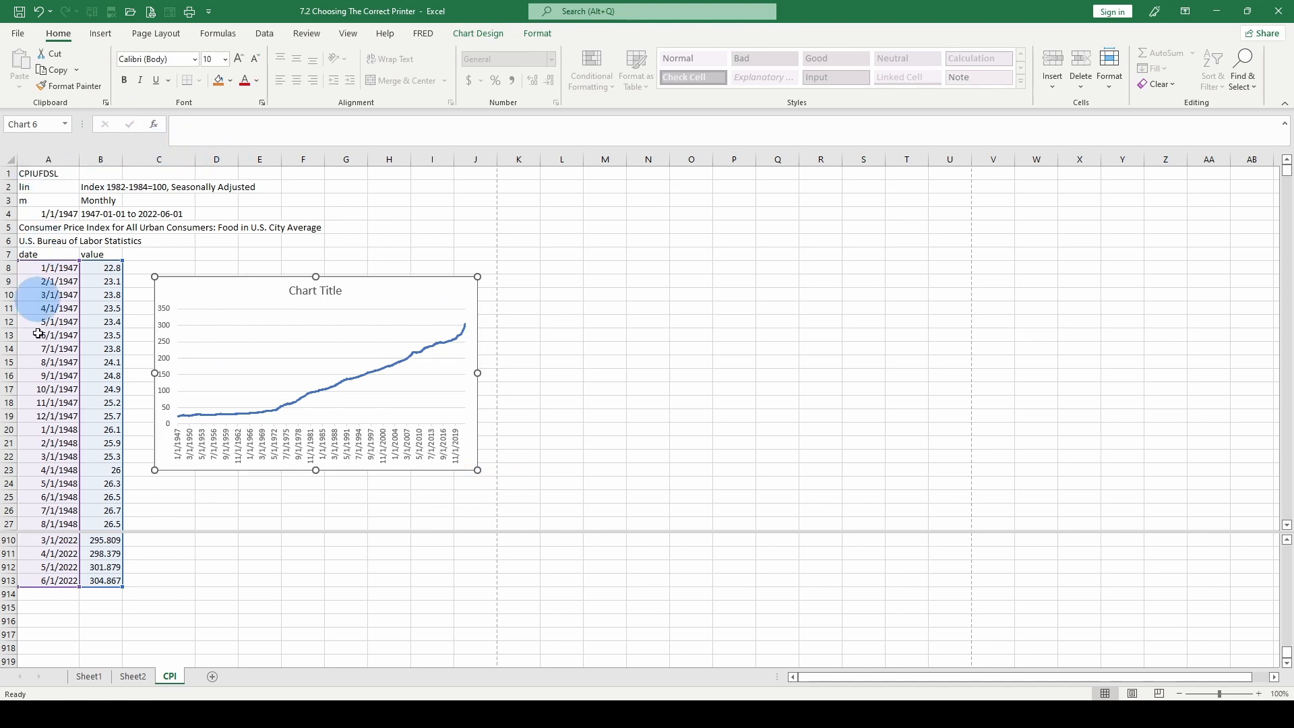
# Set cells A1:J27, including the chart, as the print area.
pyautogui.click(60, 175)
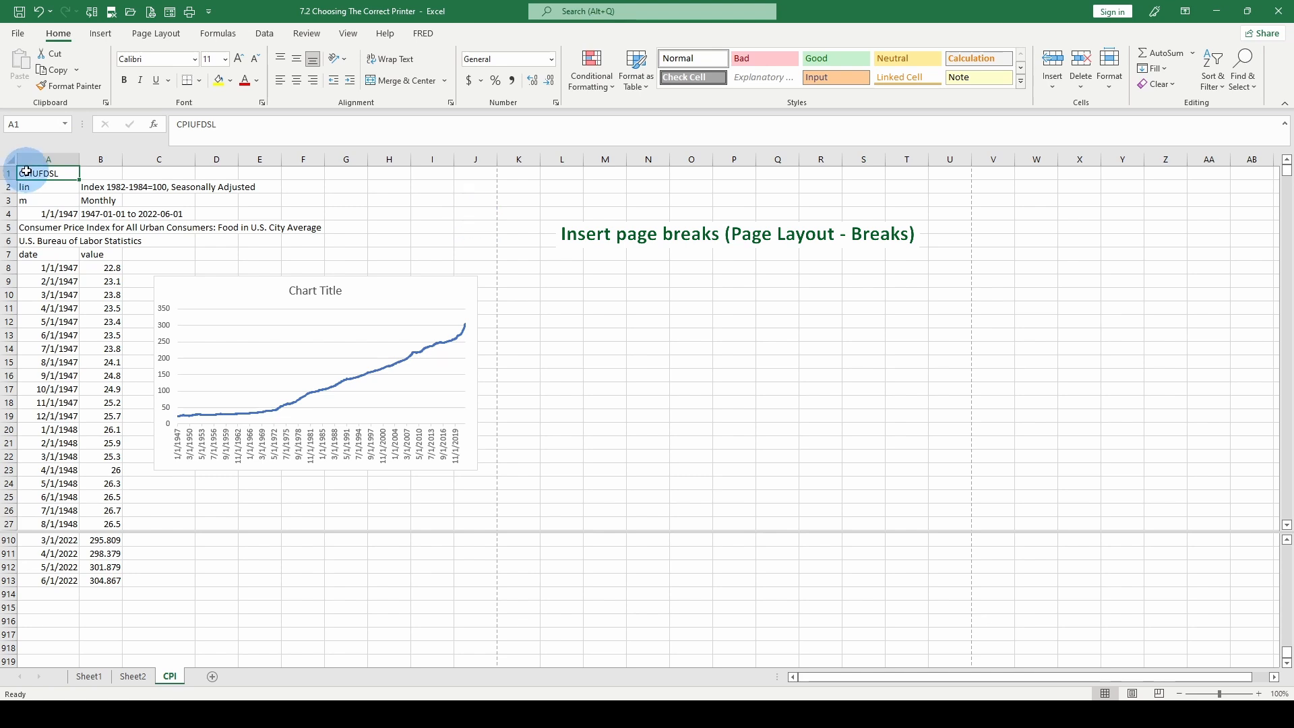
pyautogui.moveTo(26, 172); pyautogui.dragTo(464, 521)
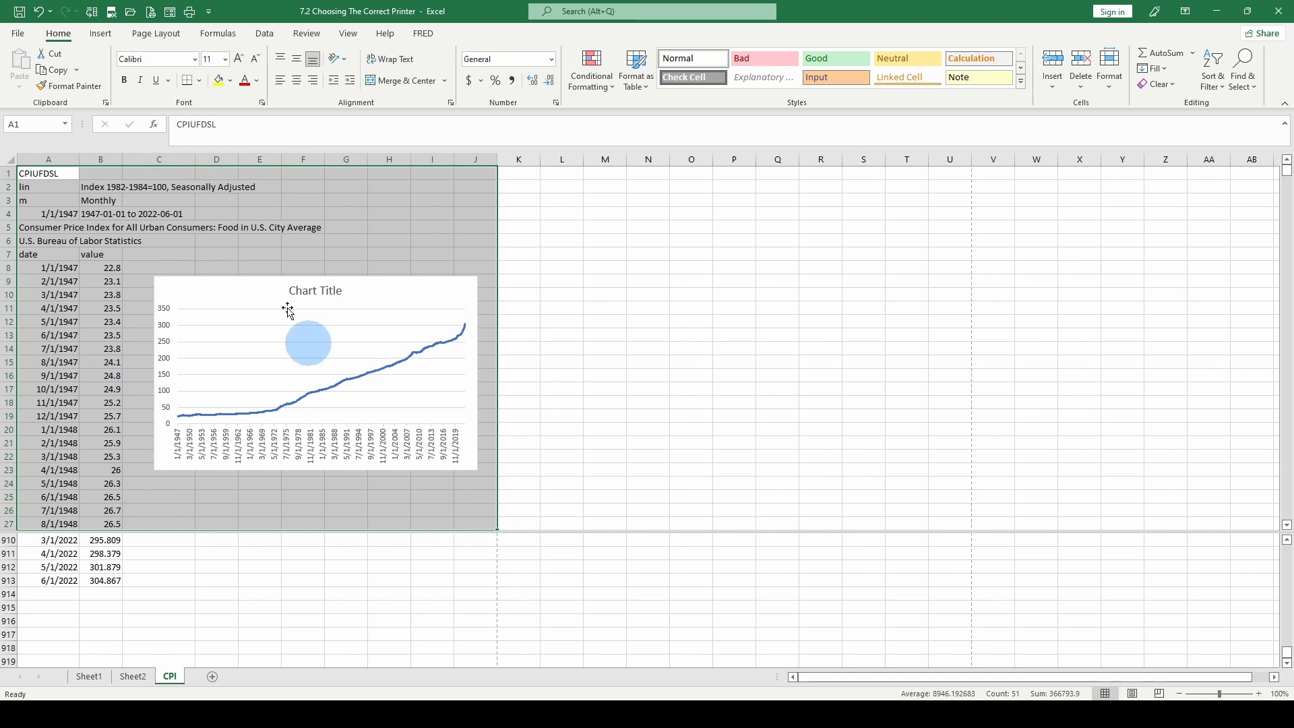
pyautogui.click(167, 36)
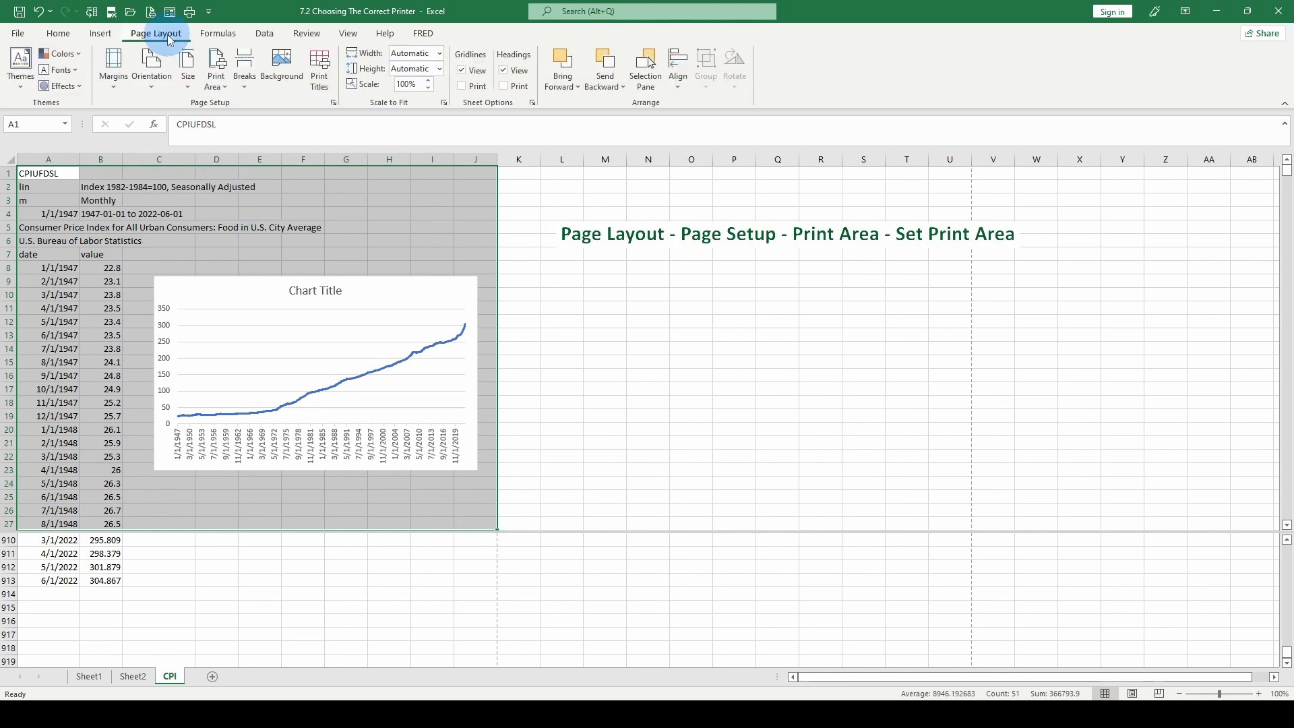
pyautogui.click(226, 86)
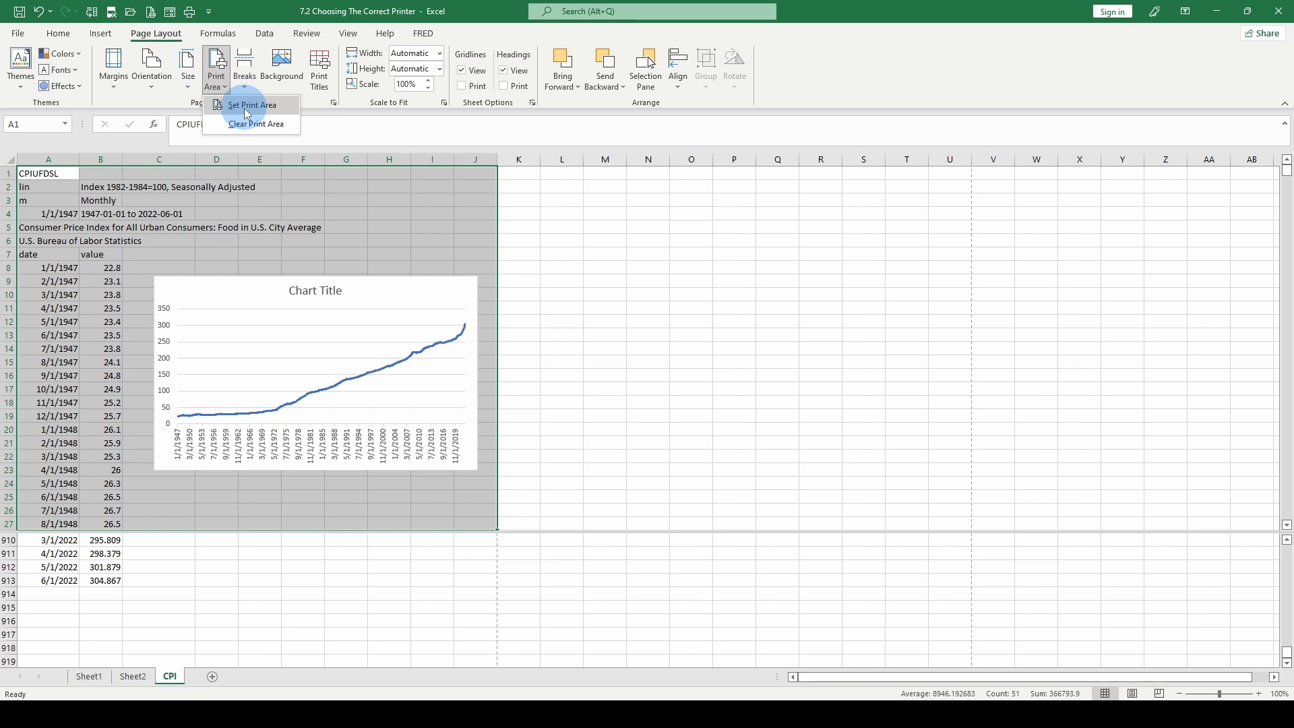
pyautogui.click(247, 106)
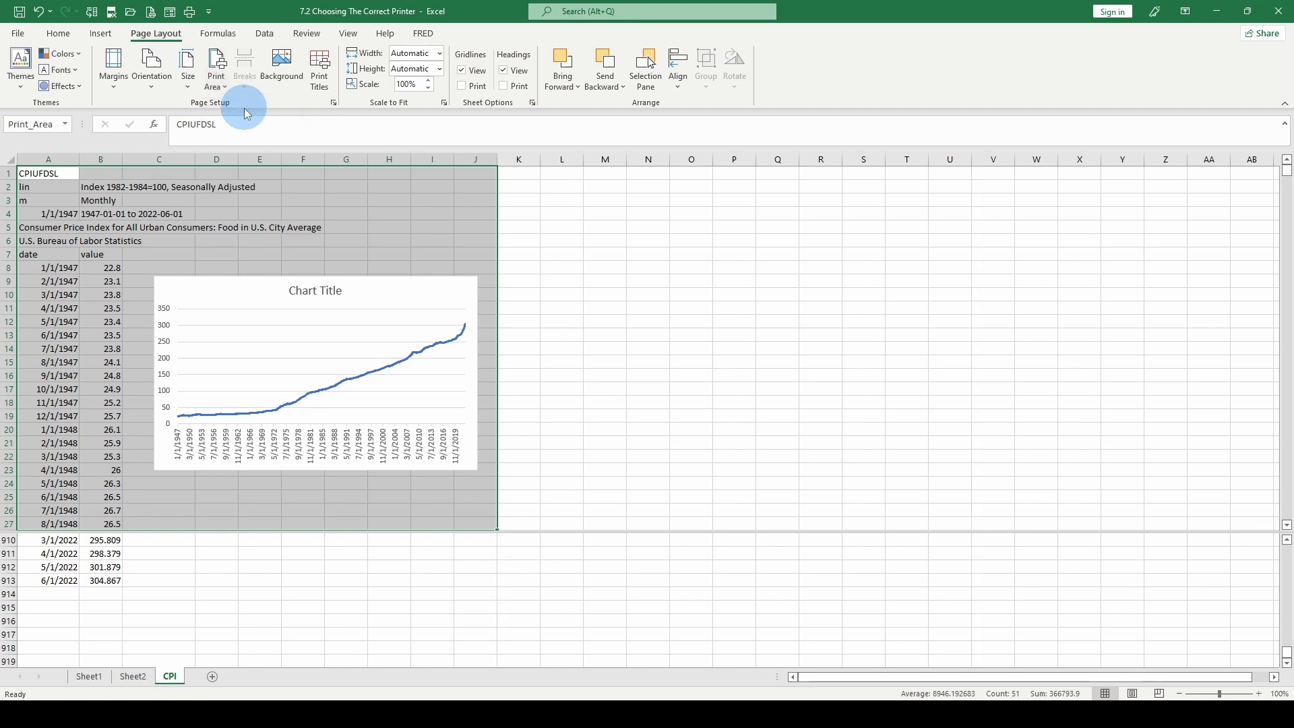
# Preview the printout limited to the print area and return to the worksheet.
pyautogui.click(17, 33)
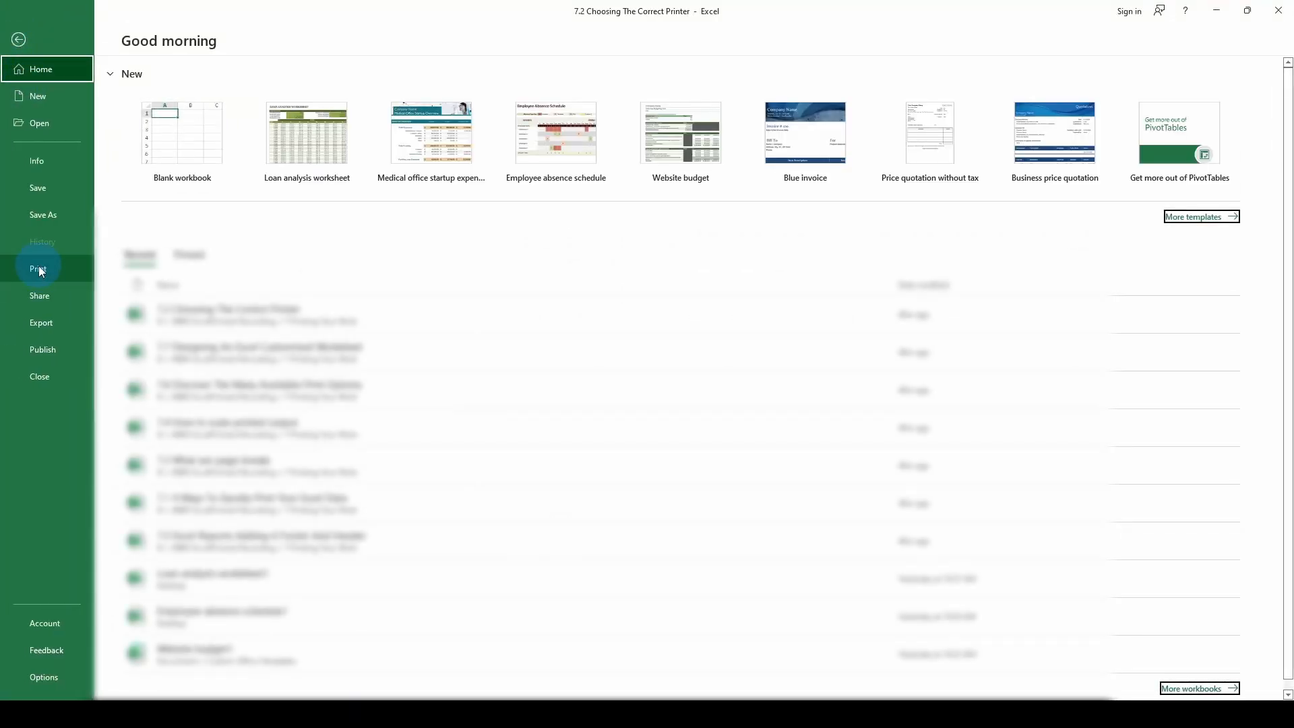
pyautogui.click(39, 269)
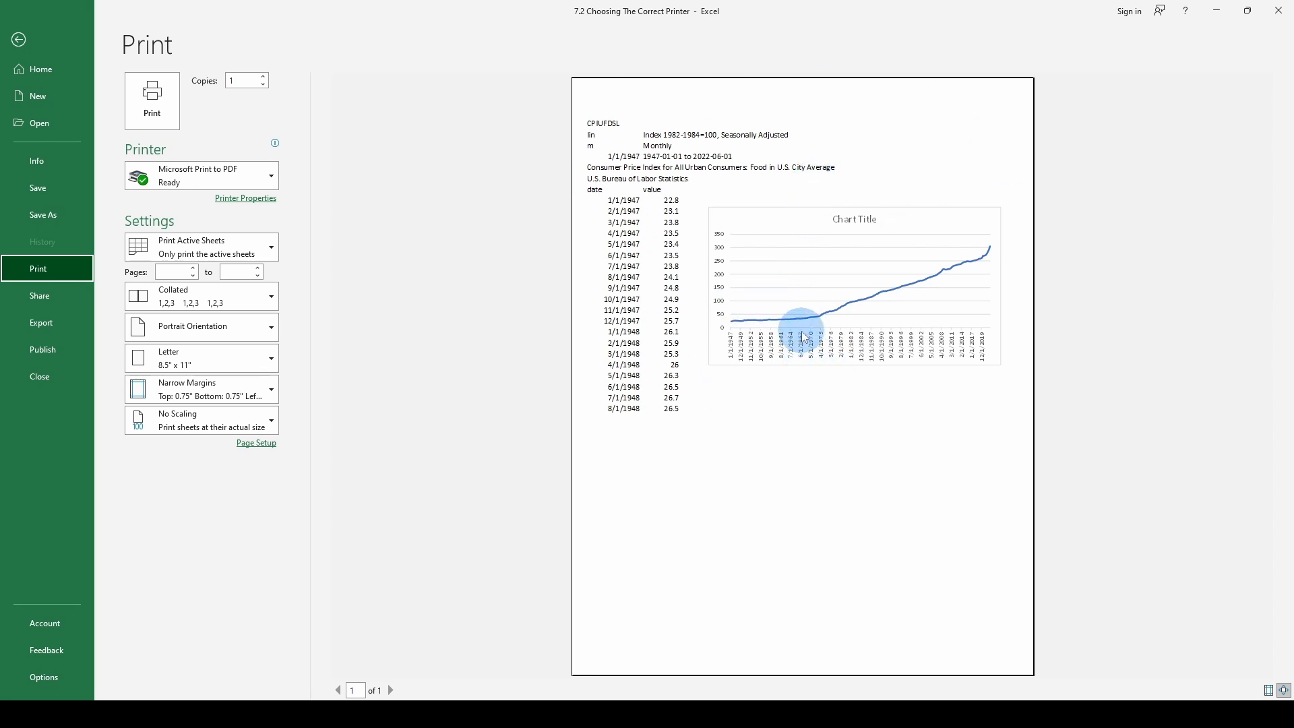
pyautogui.press('Escape')
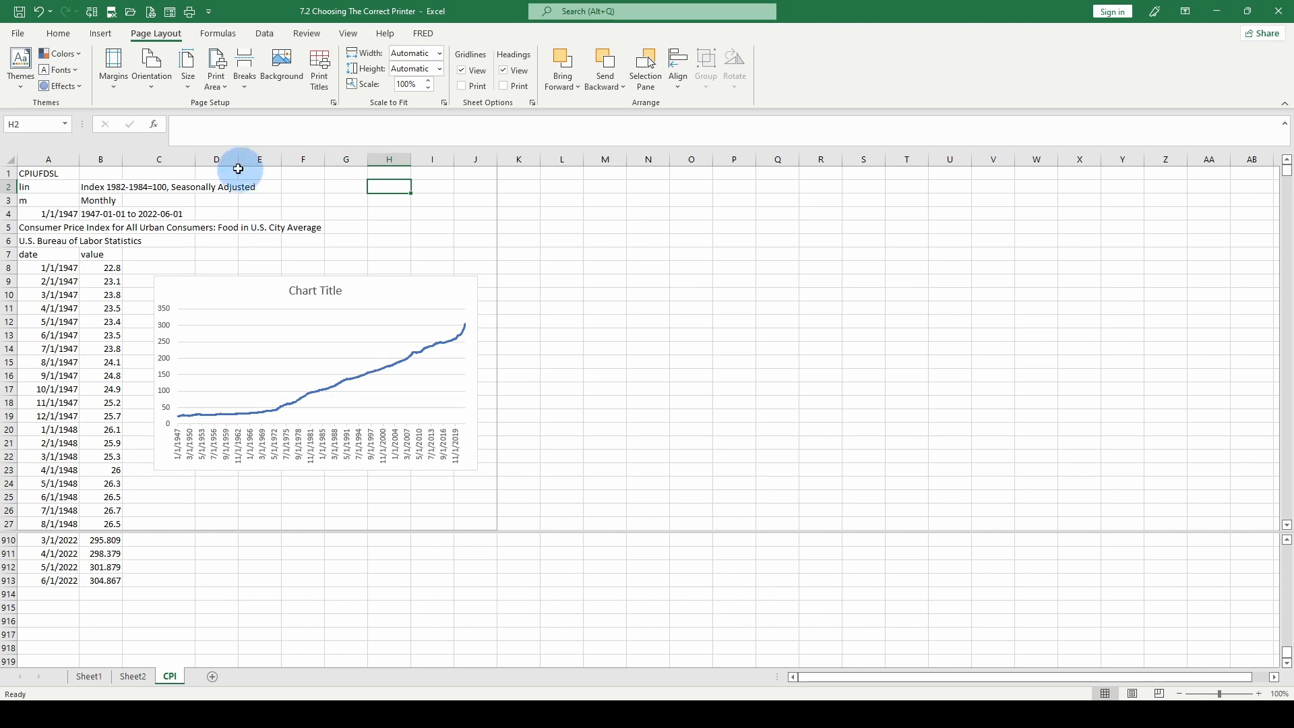
# Clear the print area and change the page orientation to Landscape.
pyautogui.click(224, 93)
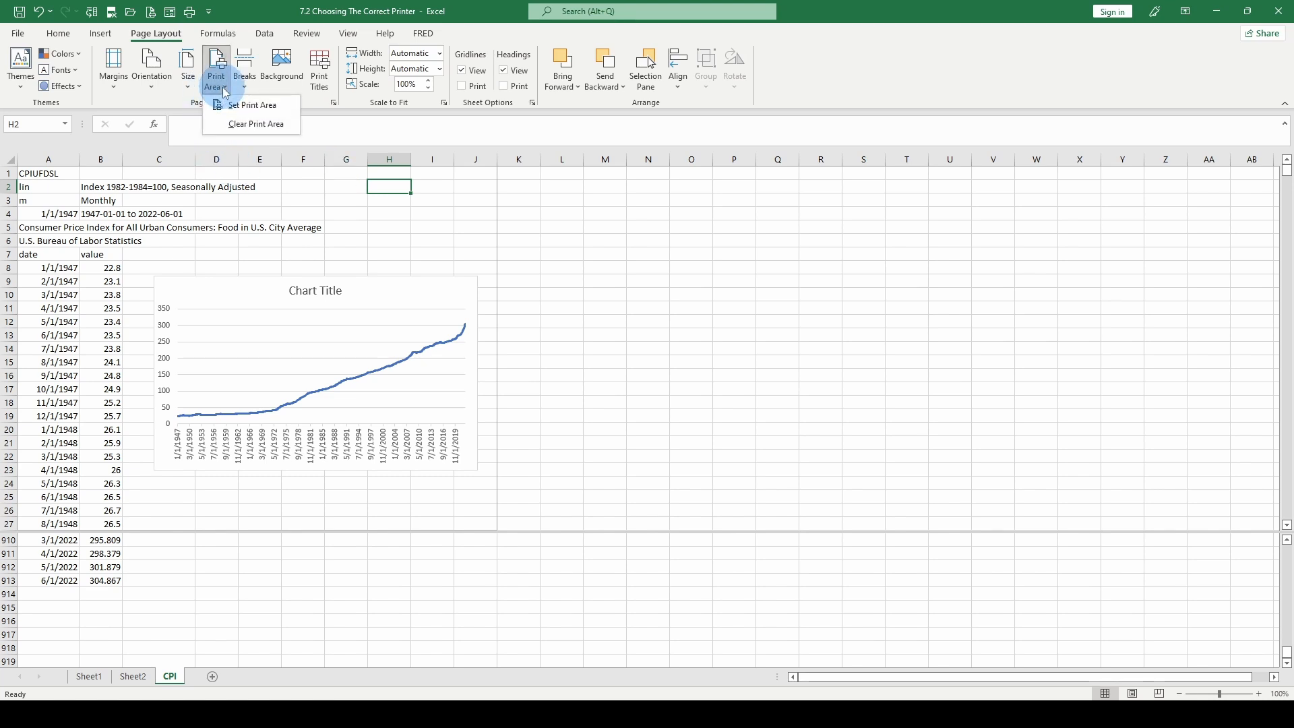
pyautogui.click(233, 124)
pyautogui.click(152, 70)
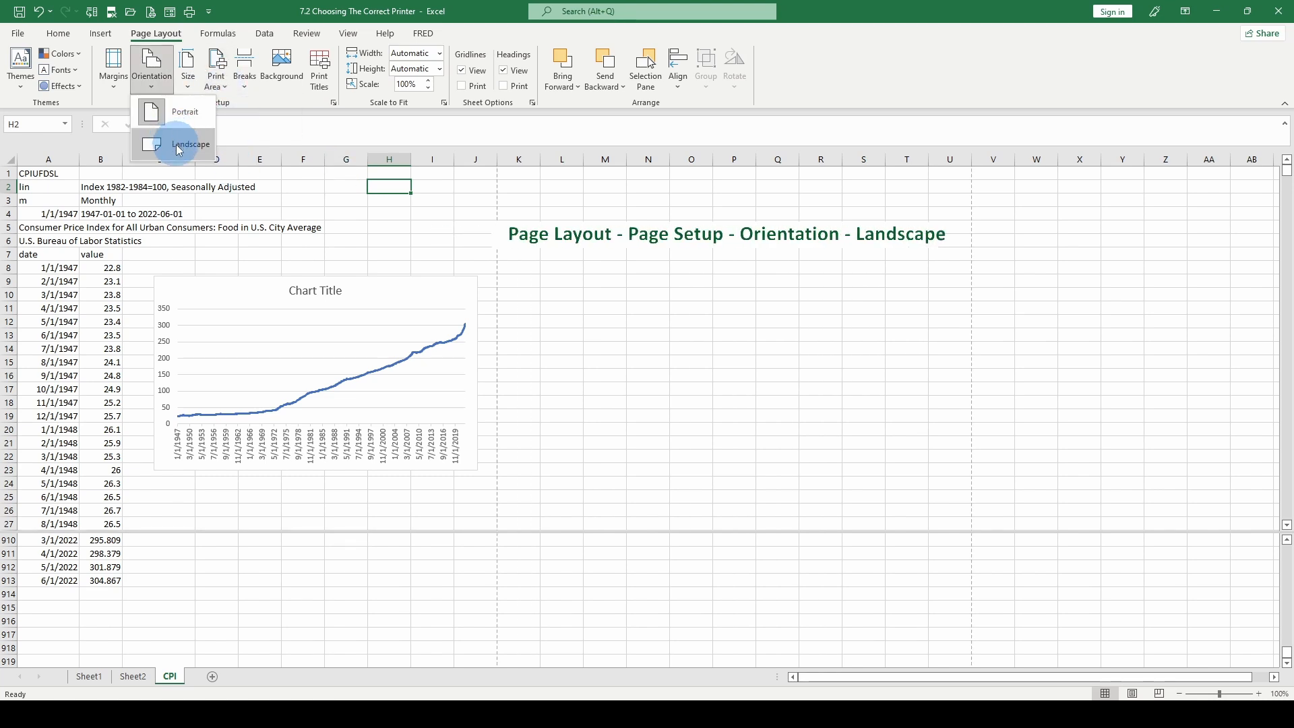
pyautogui.click(173, 136)
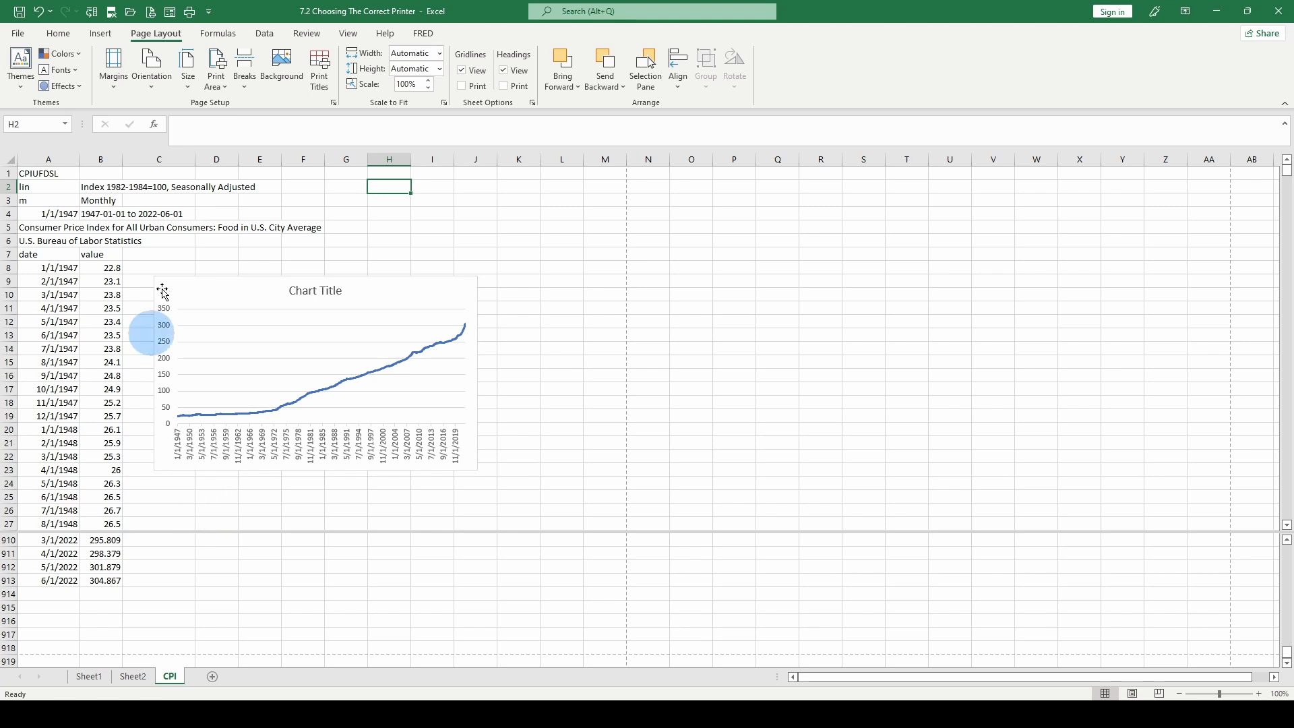
# Preview the landscape printout and examine the page range and number of copies settings.
pyautogui.click(14, 37)
pyautogui.click(38, 268)
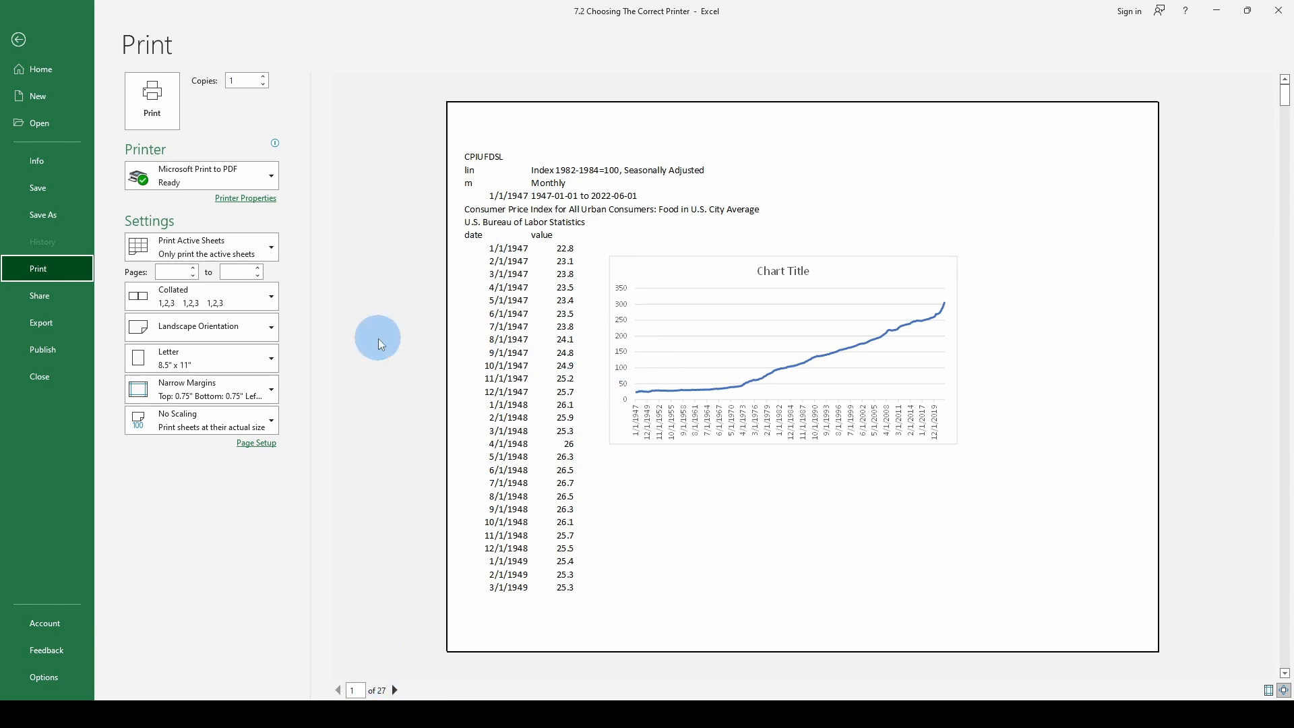
pyautogui.click(164, 270)
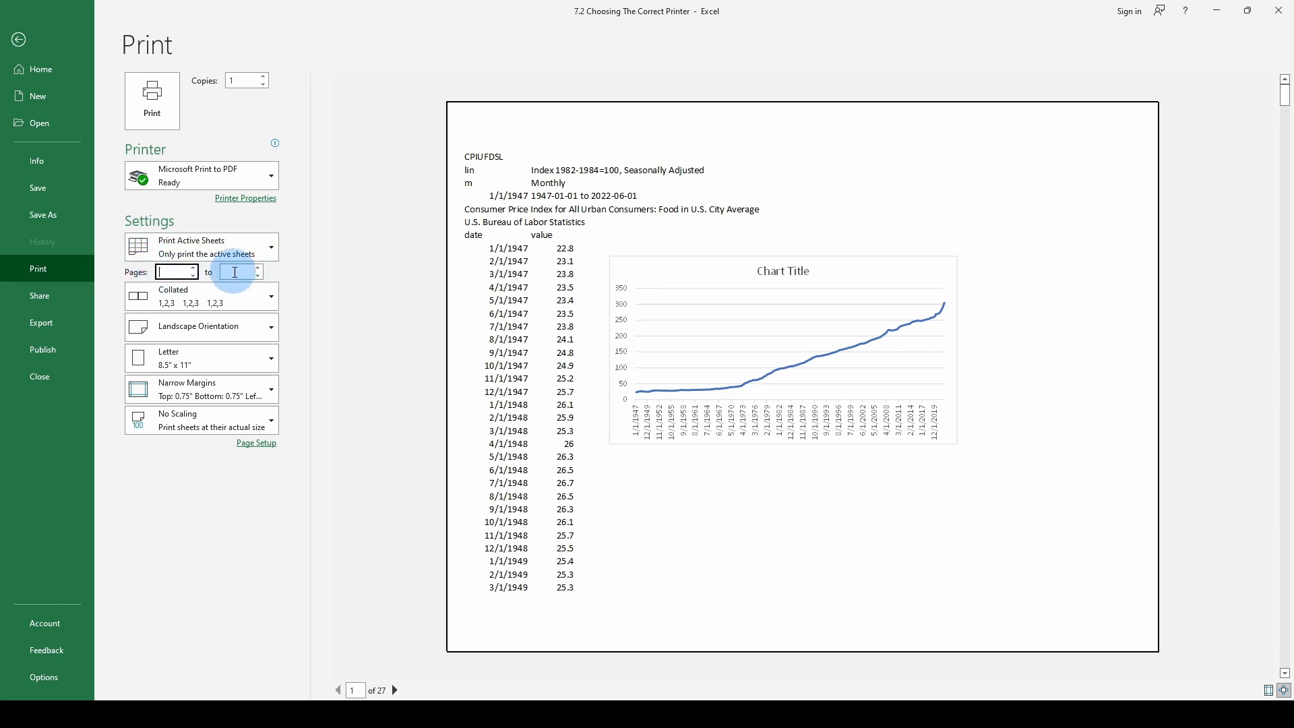
pyautogui.click(170, 272)
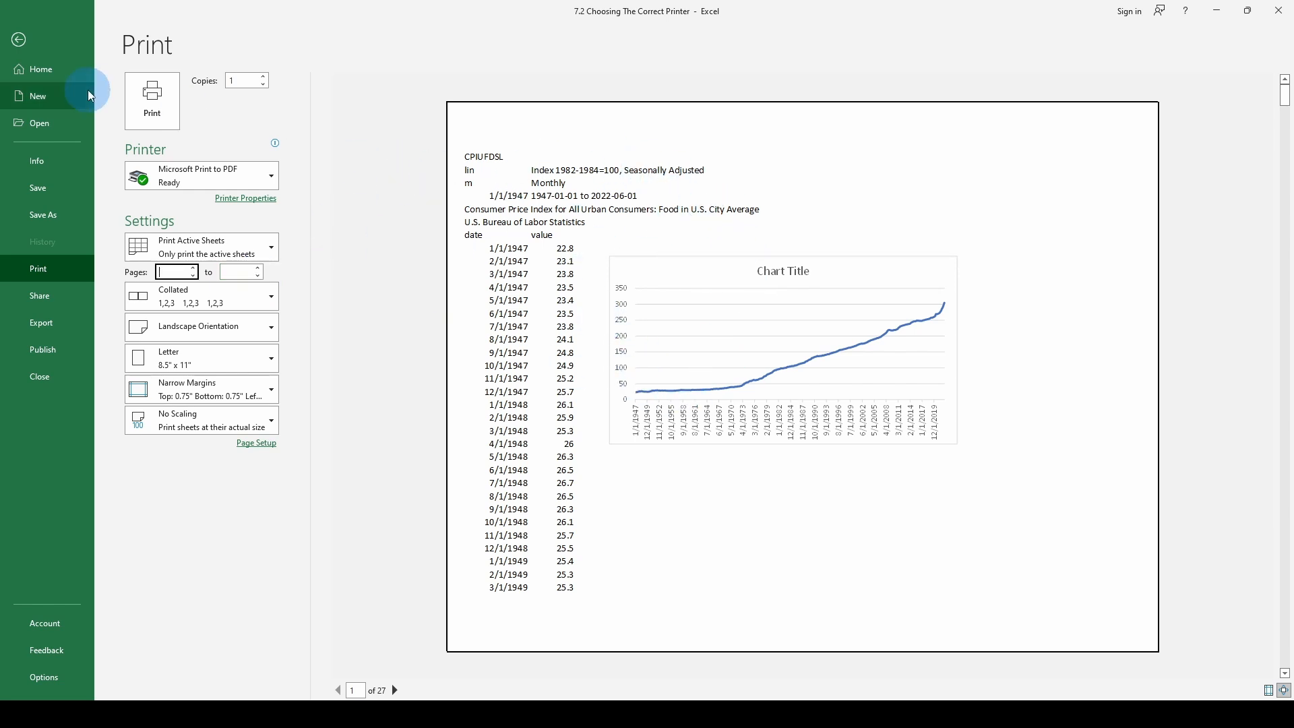
pyautogui.click(264, 78)
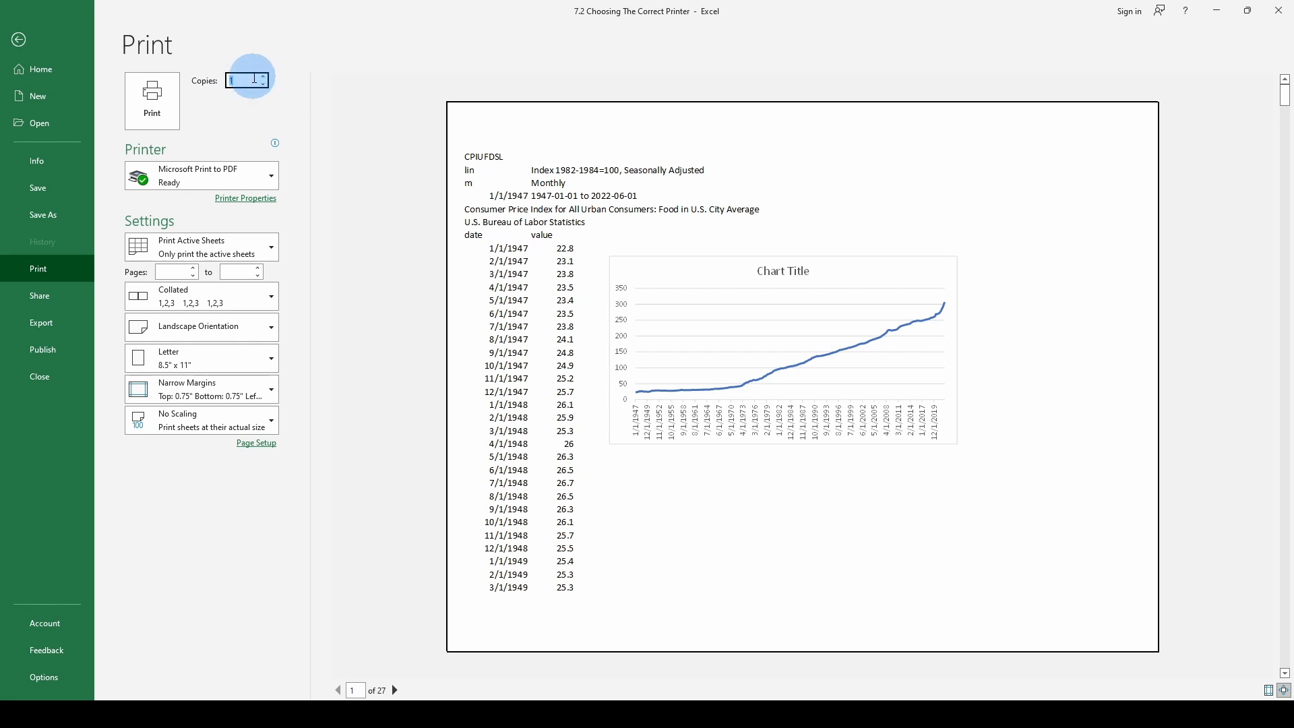
# Set the number of copies to 4 and change the page orientation to Portrait.
pyautogui.click(269, 128)
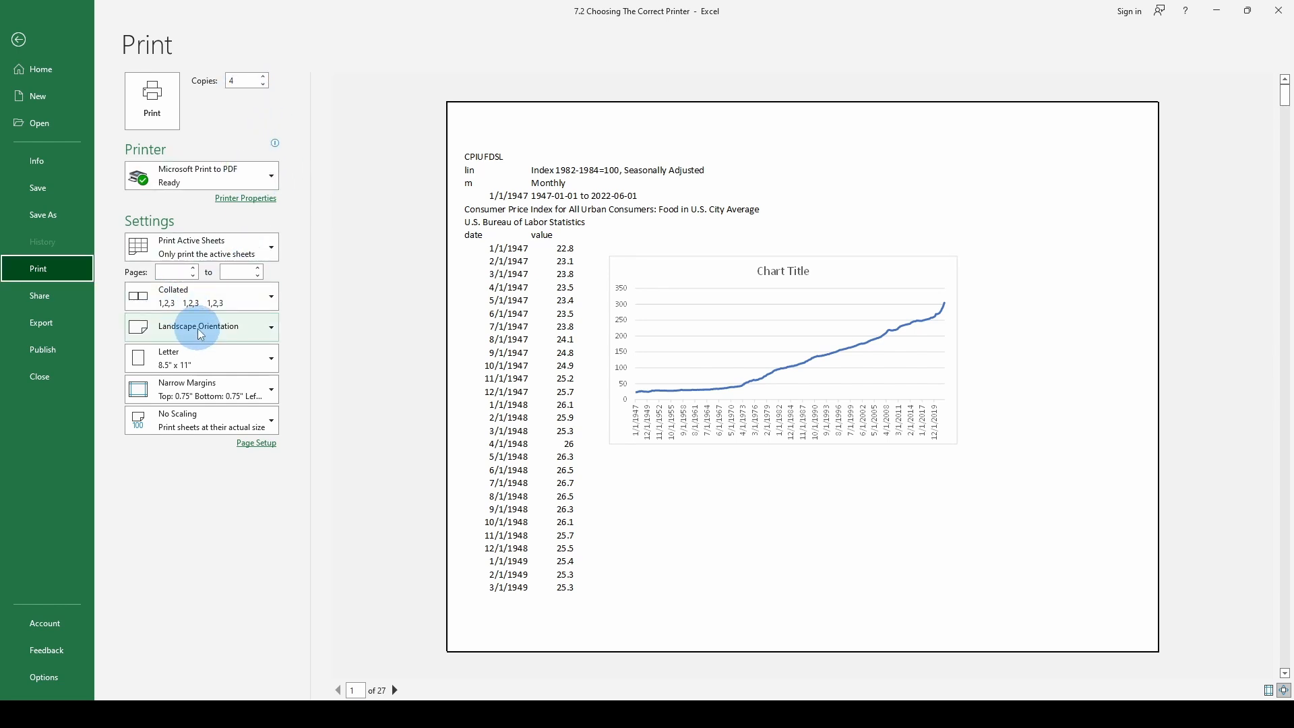
pyautogui.click(197, 329)
pyautogui.press('Escape')
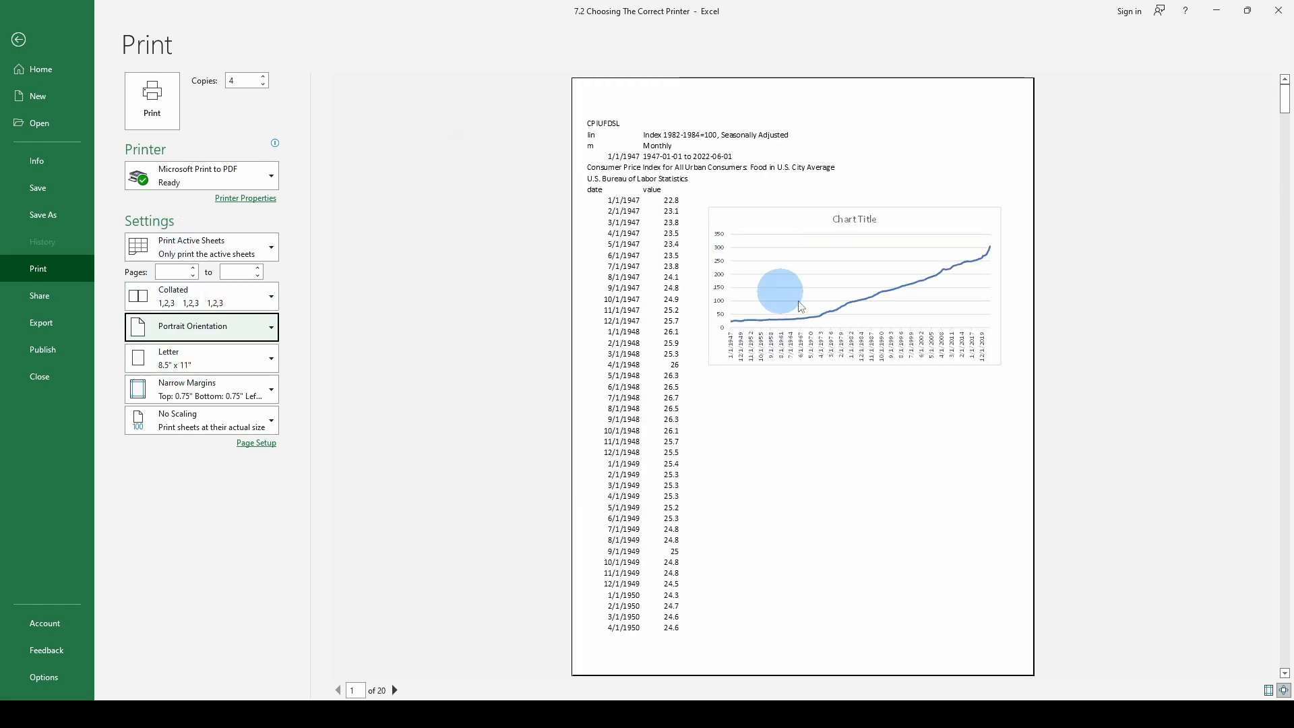
# Set the paper size to Legal 8.5" x 14" and switch the page orientation to Landscape.
pyautogui.click(178, 365)
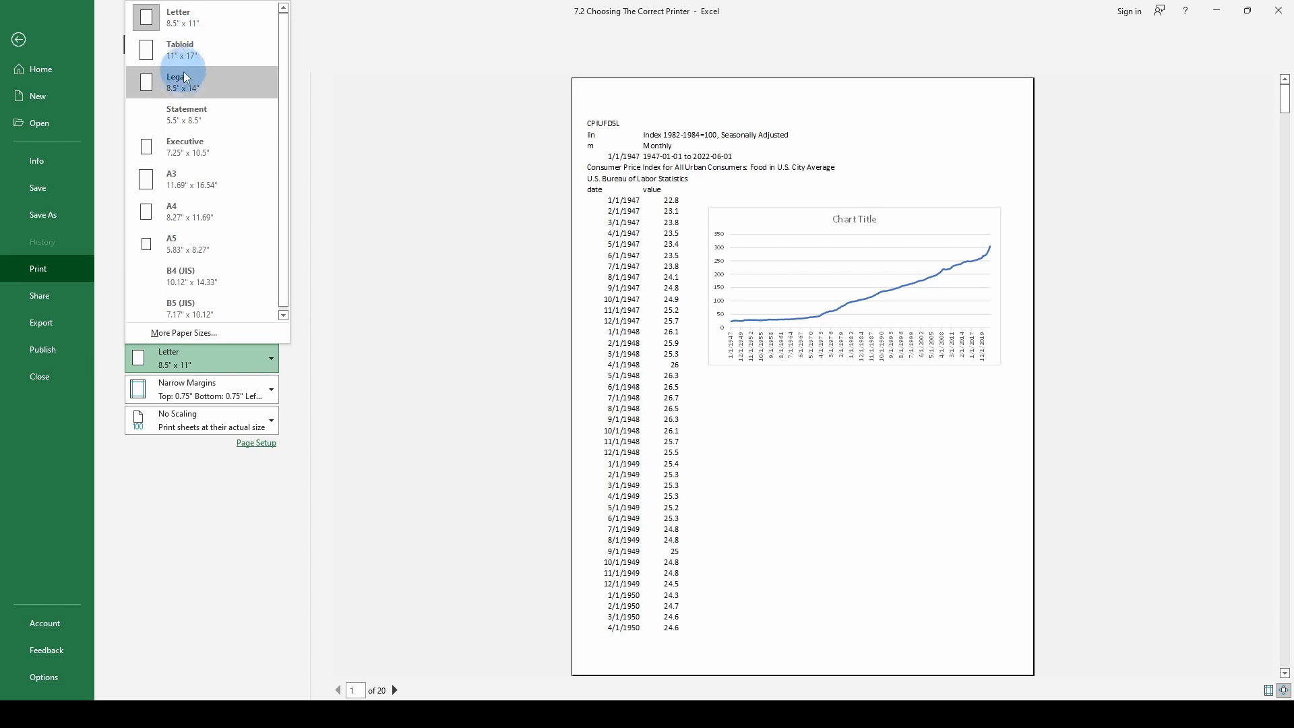
pyautogui.click(182, 82)
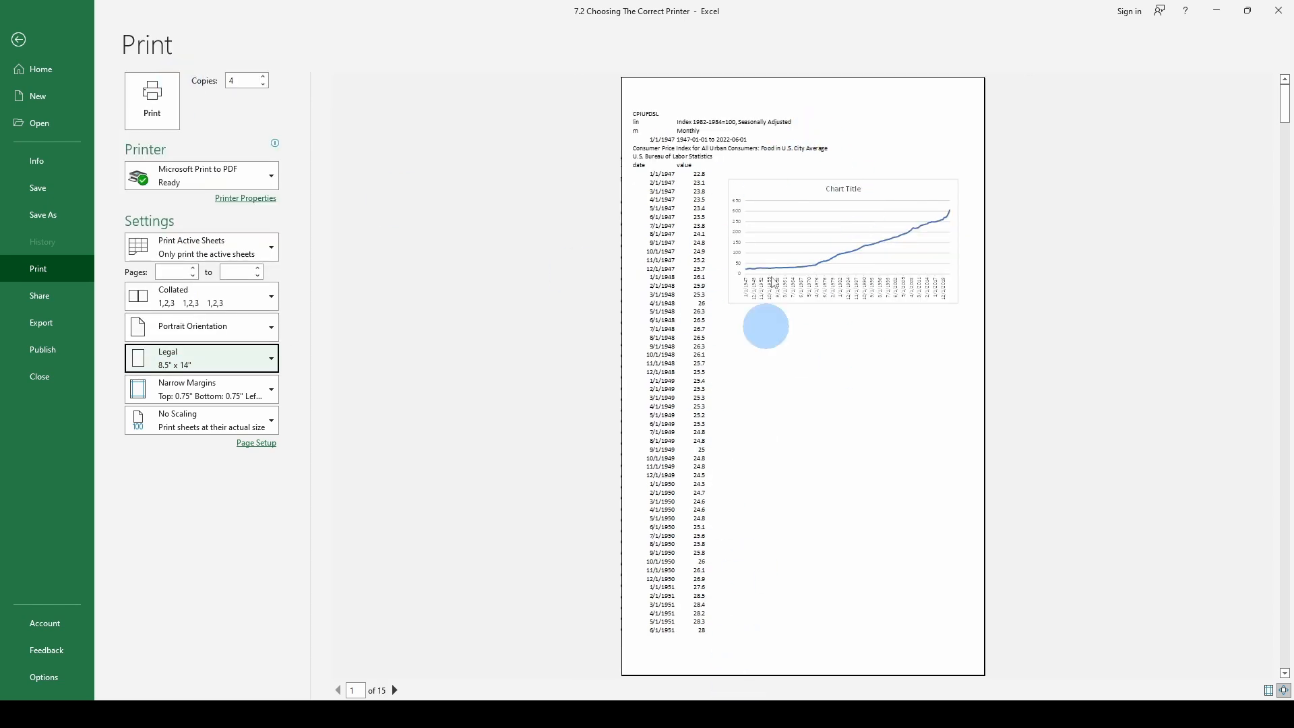
pyautogui.click(204, 331)
pyautogui.click(162, 395)
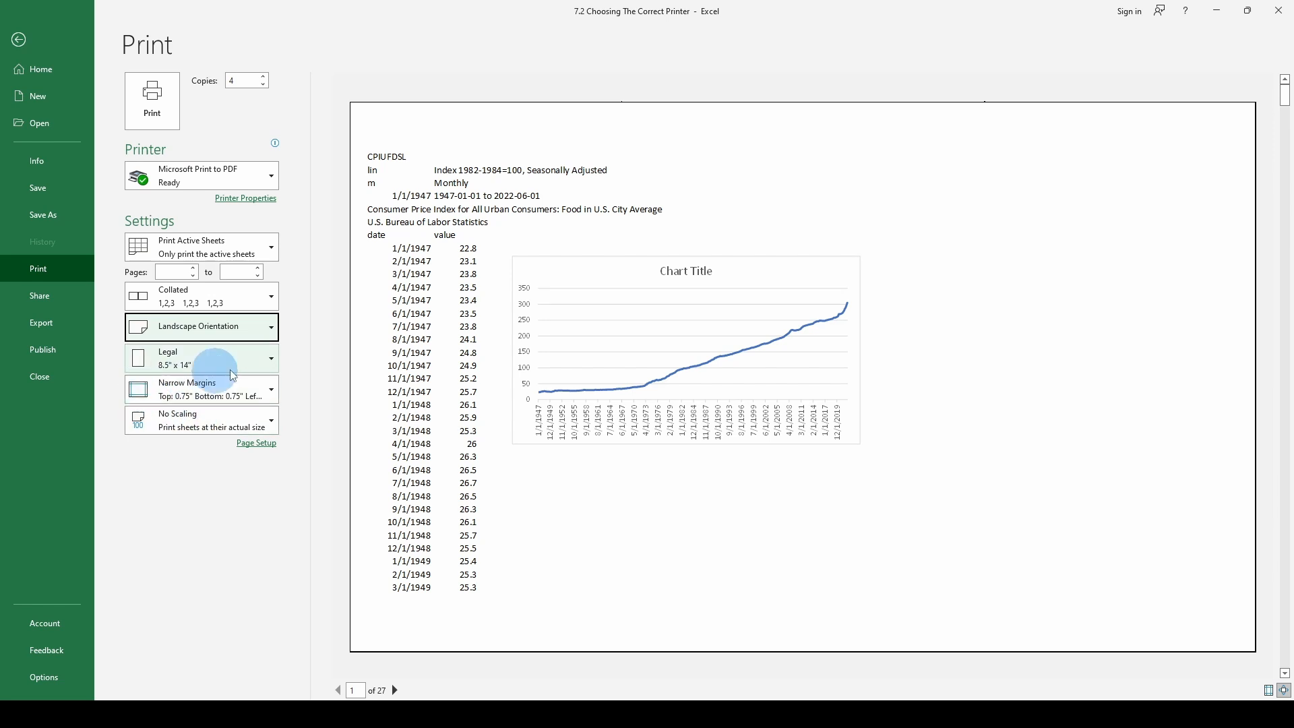
# Apply Normal margins to the printout and set the paper size to A5, 5.83" x 8.27".
pyautogui.click(206, 398)
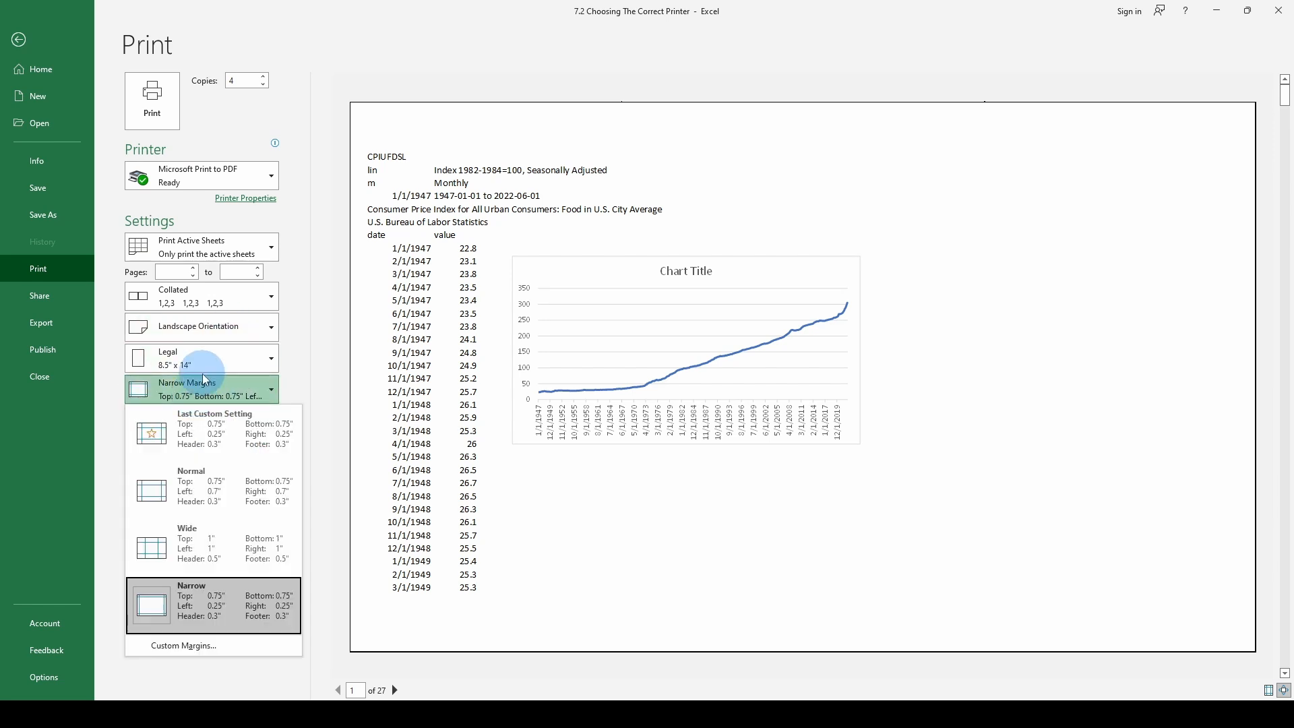
pyautogui.click(159, 483)
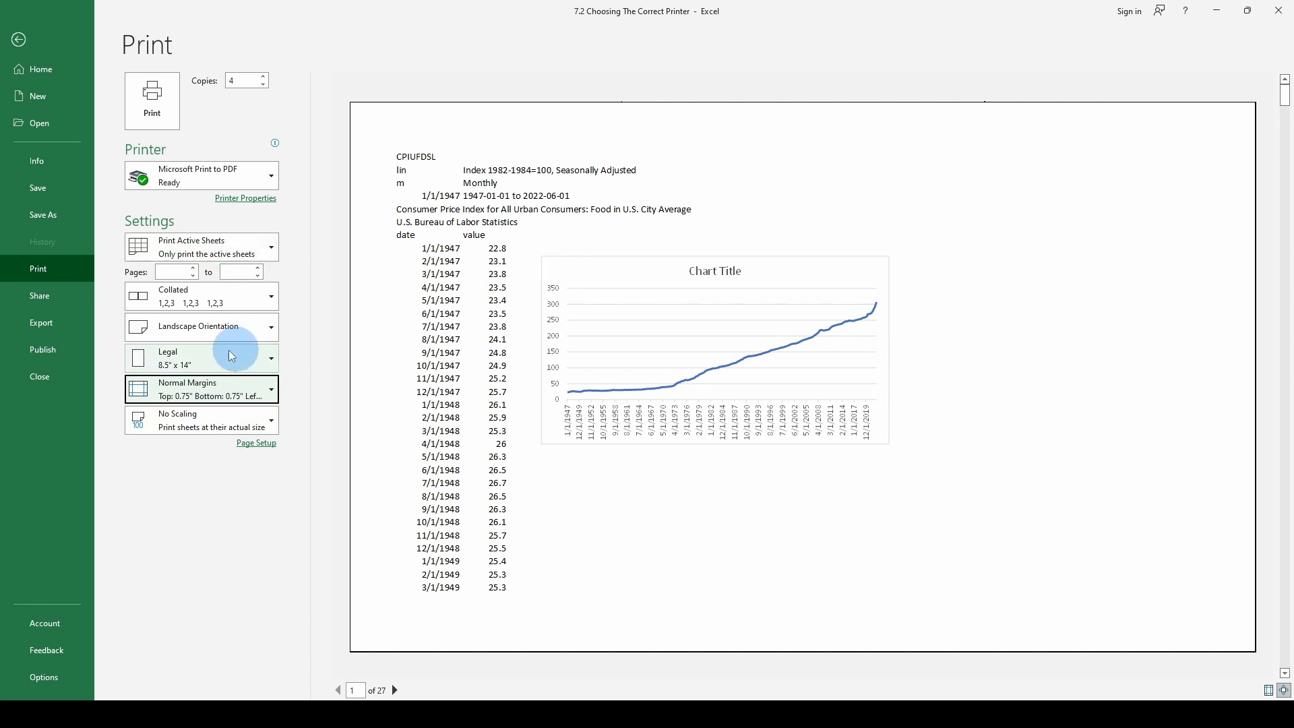
pyautogui.click(171, 365)
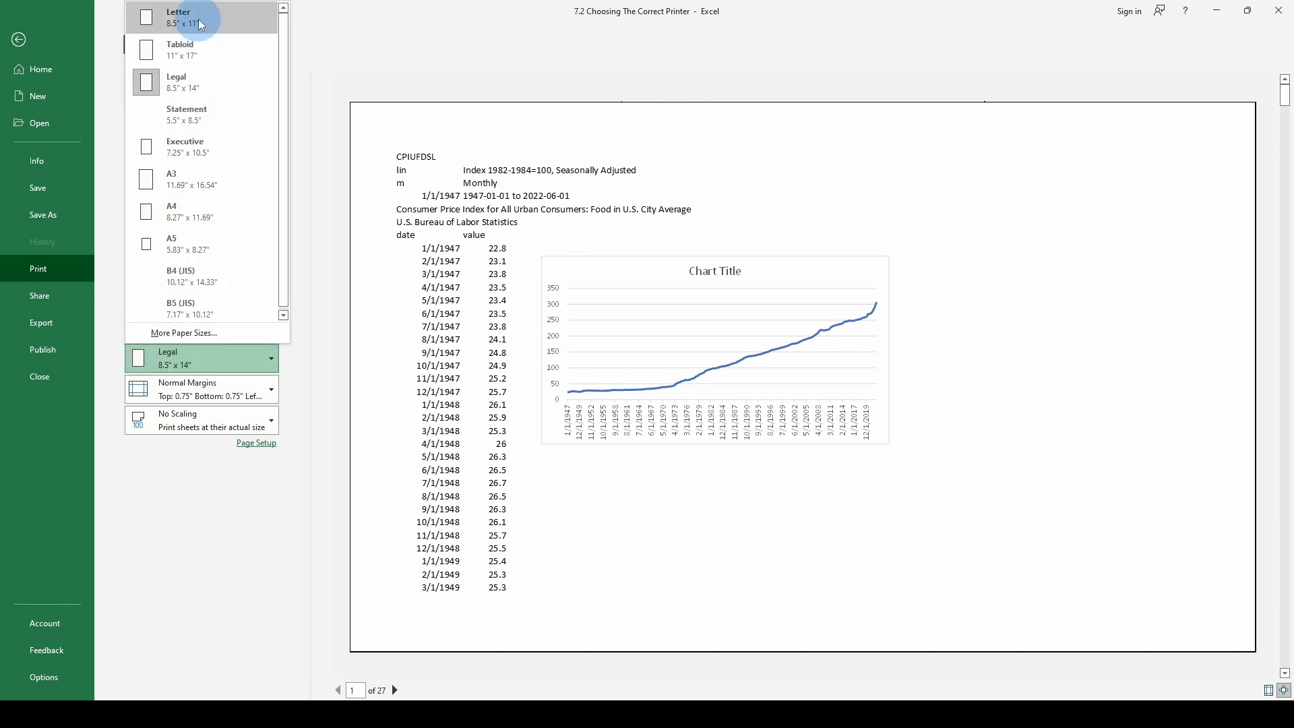
pyautogui.click(139, 244)
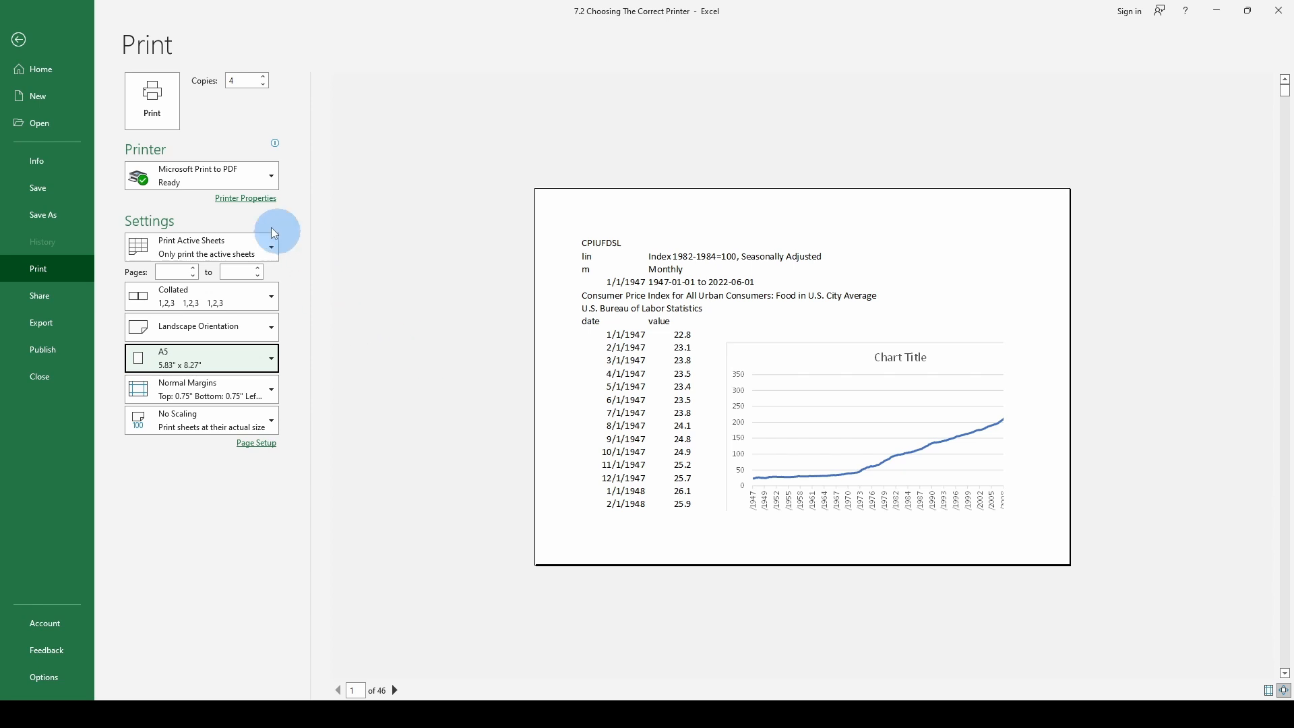
# Examine the Microsoft Print to PDF printer properties and close them without changes.
pyautogui.click(237, 199)
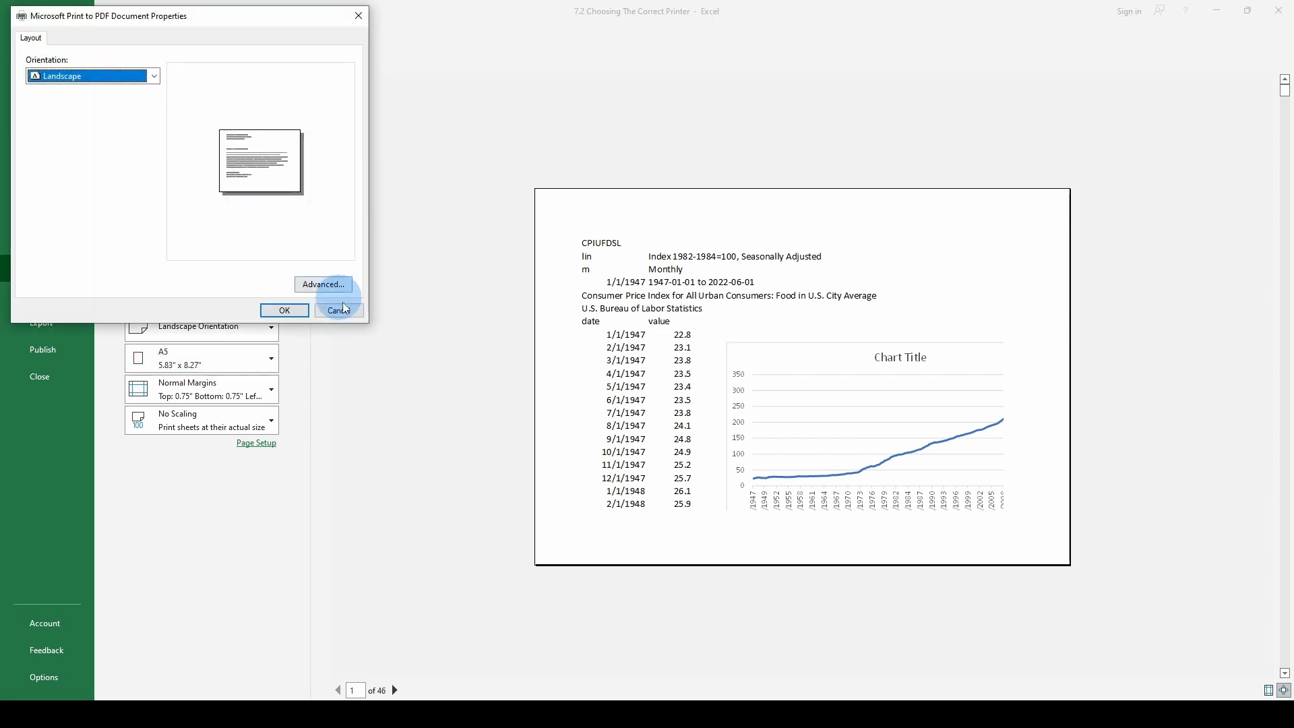
pyautogui.click(340, 305)
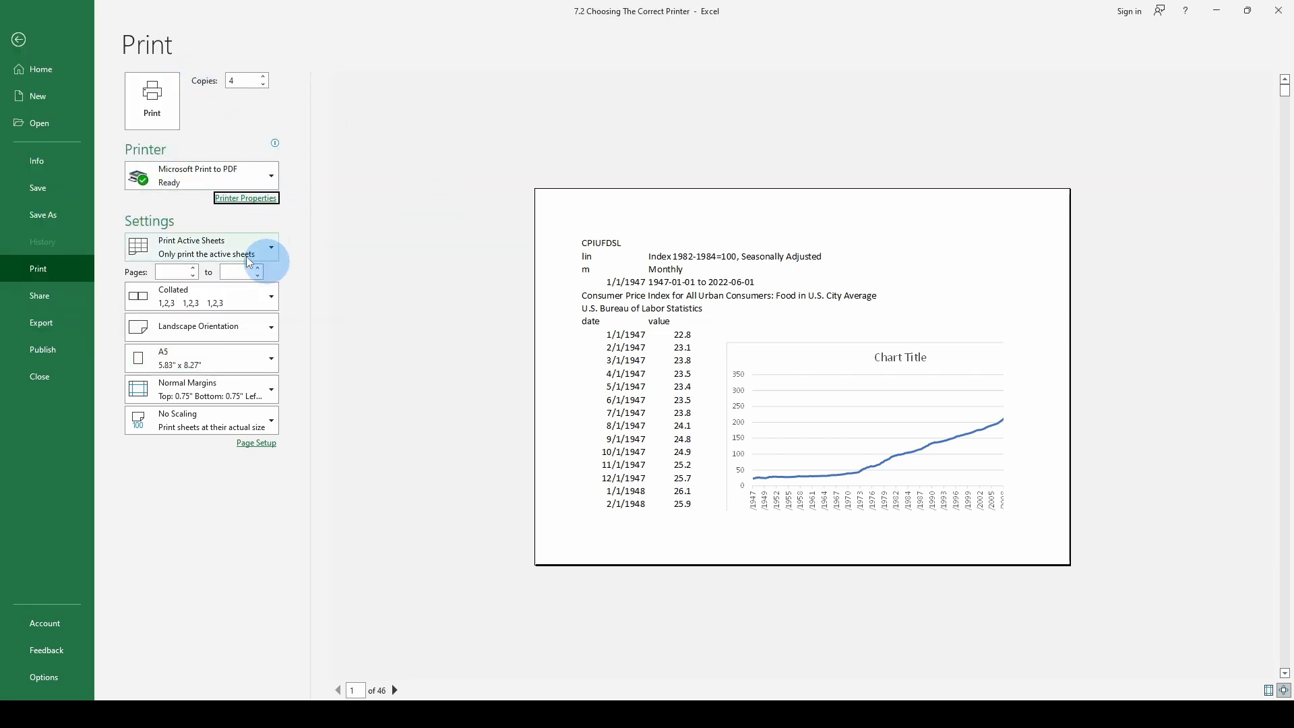